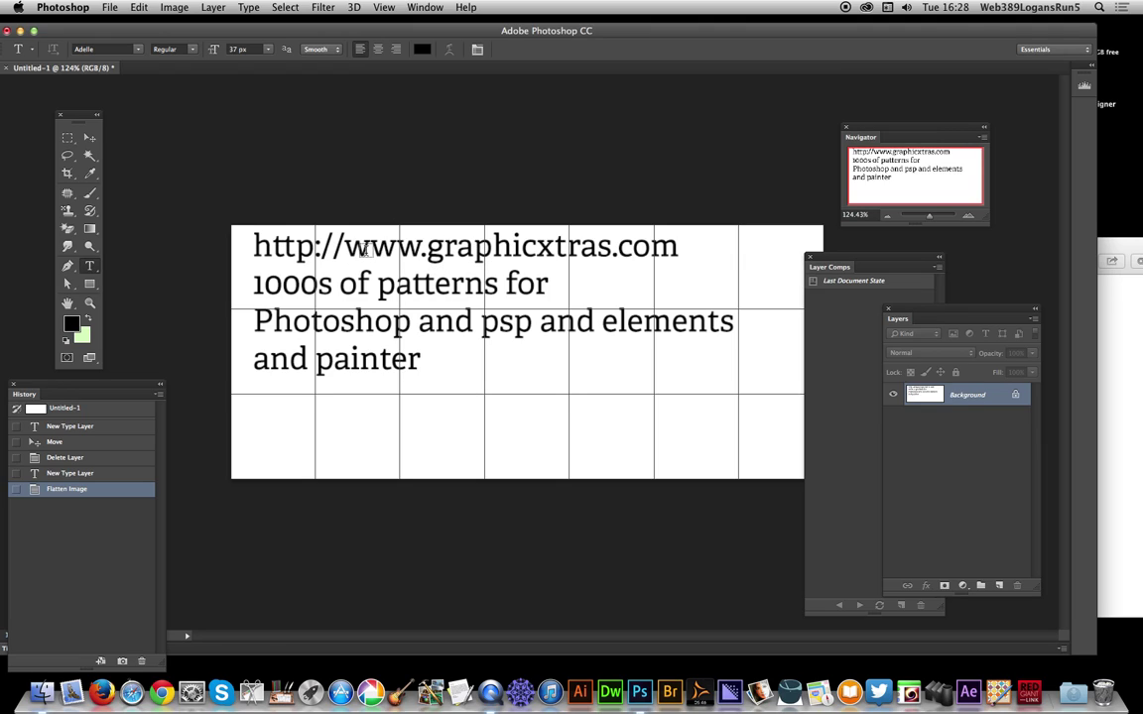
- Revert to the state before the text was added and create a new blank Layer 1
{"action": "left_click", "coordinate": [83, 461]}
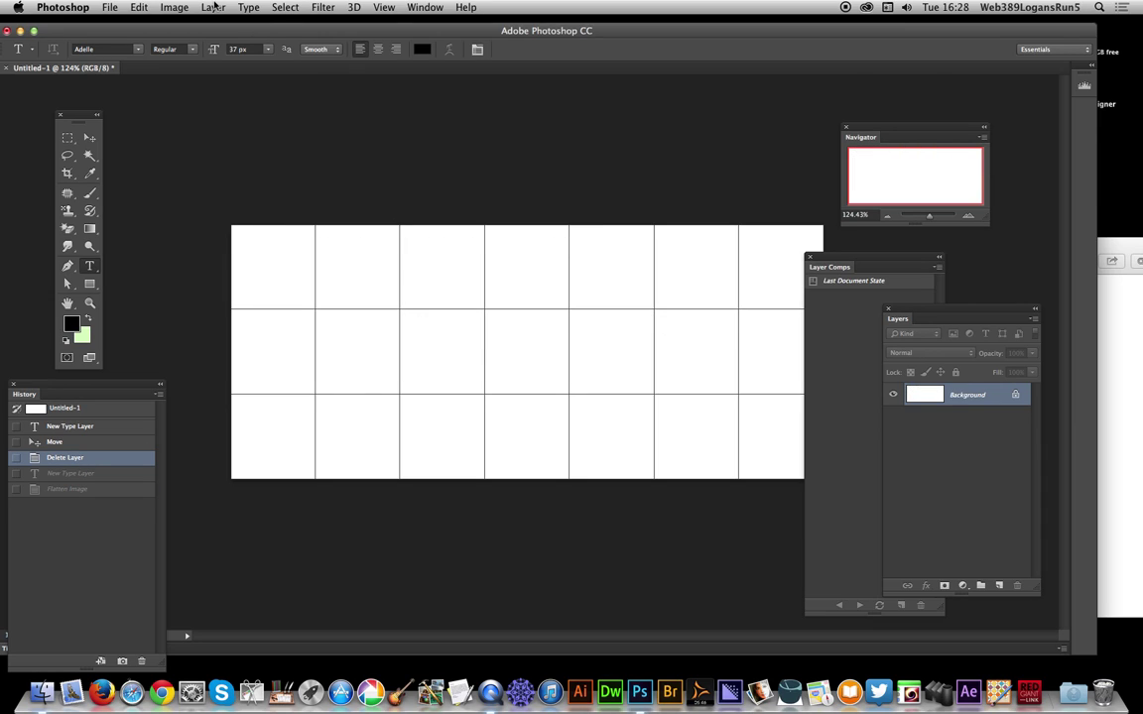
{"action": "left_click", "coordinate": [213, 7]}
{"action": "mouse_move", "coordinate": [223, 22]}
{"action": "left_click", "coordinate": [436, 23]}
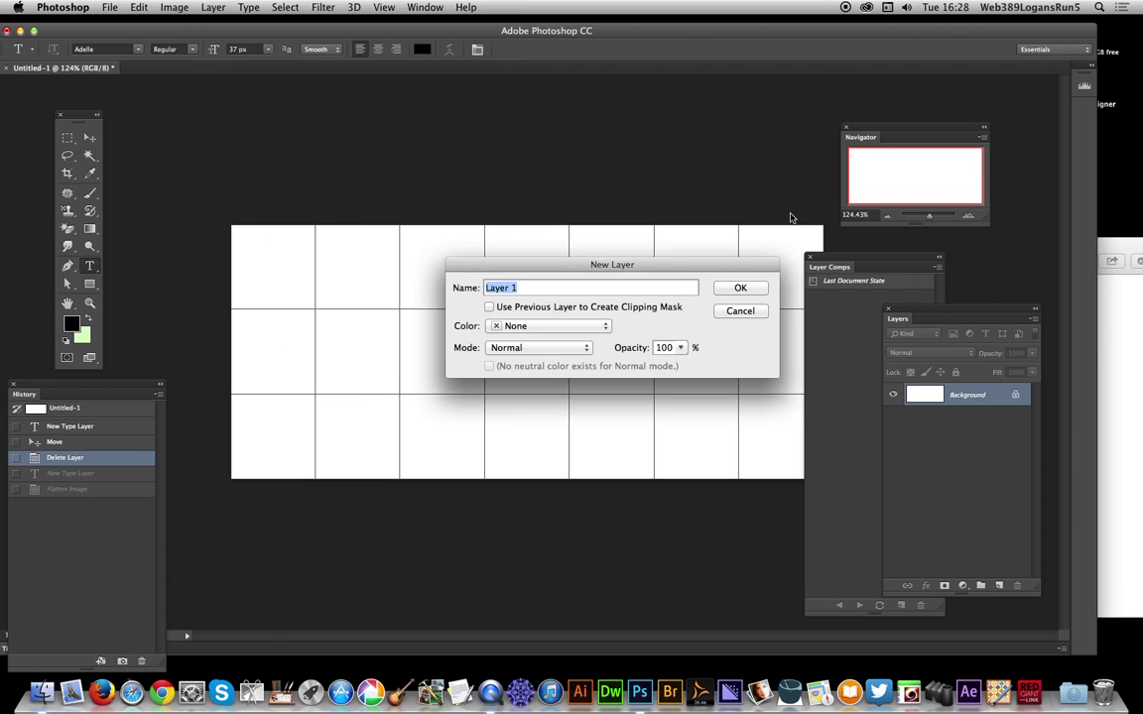
{"action": "left_click", "coordinate": [739, 286]}
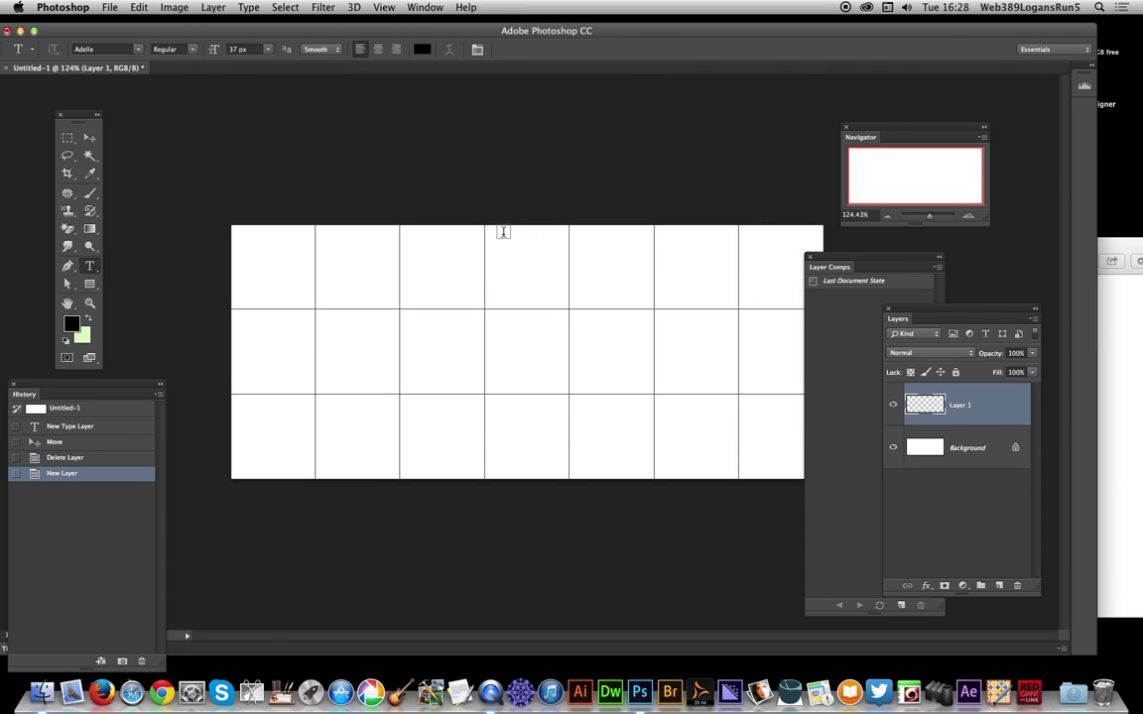
- Fill Layer 1 with Edit > Fill using the default settings
{"action": "left_click_drag", "start_coordinate": [833, 266], "coordinate": [819, 265]}
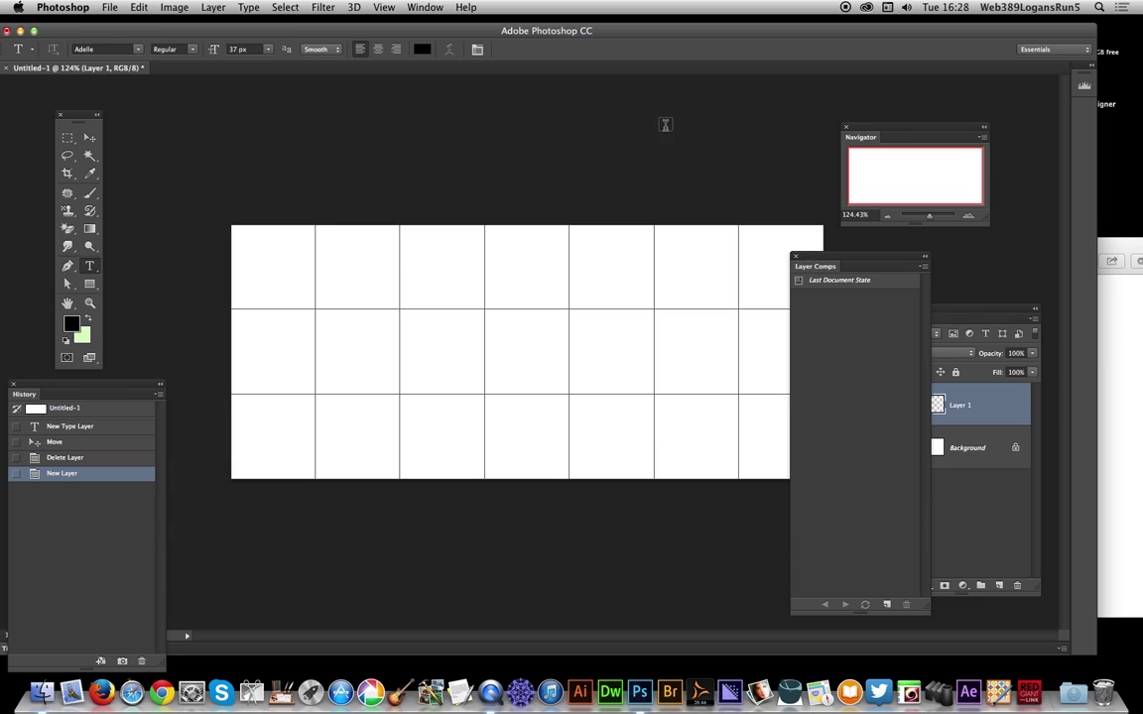
{"action": "left_click", "coordinate": [427, 8]}
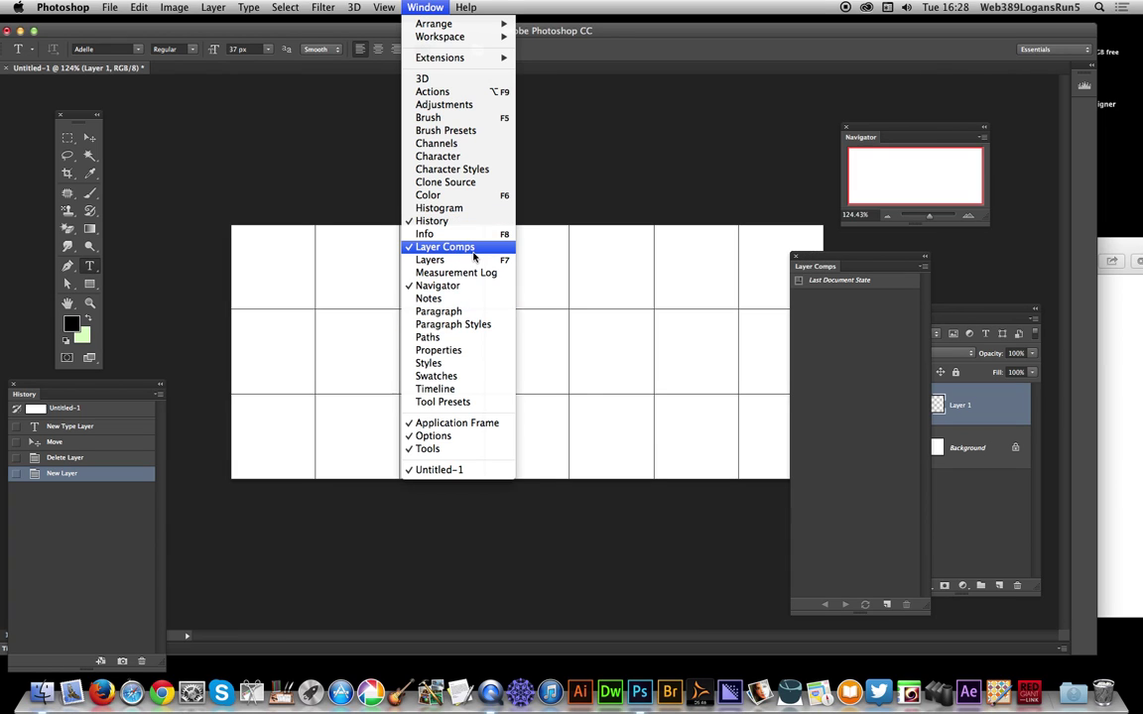
{"action": "left_click", "coordinate": [191, 30]}
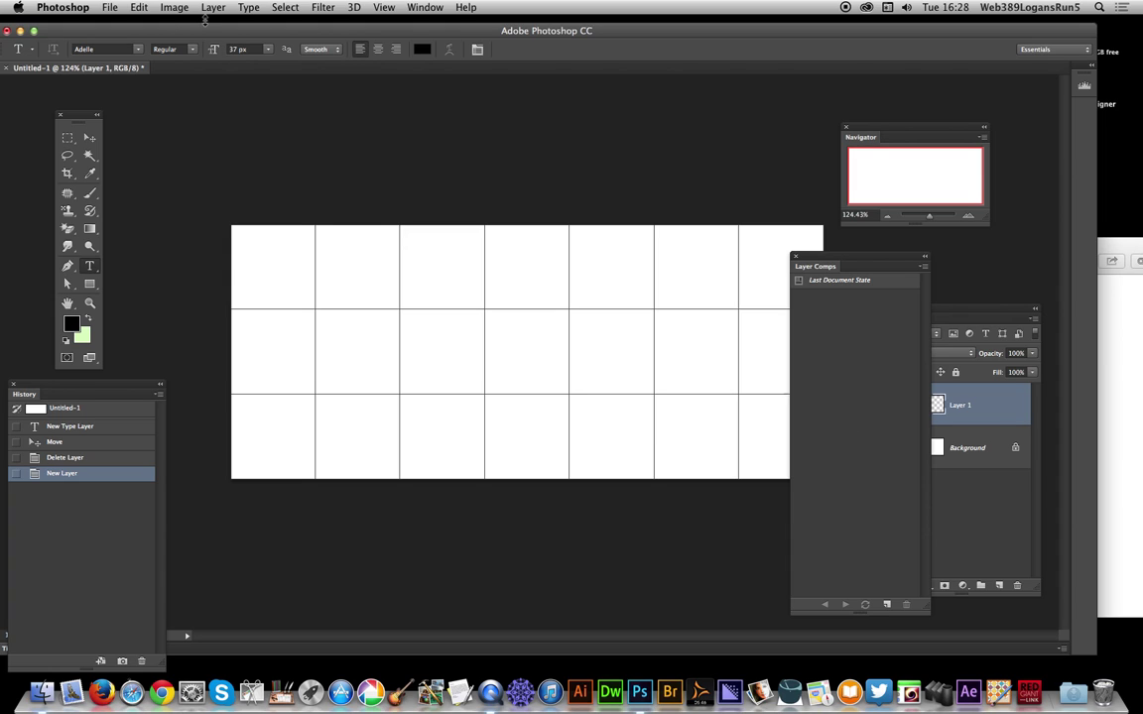
{"action": "left_click", "coordinate": [138, 8]}
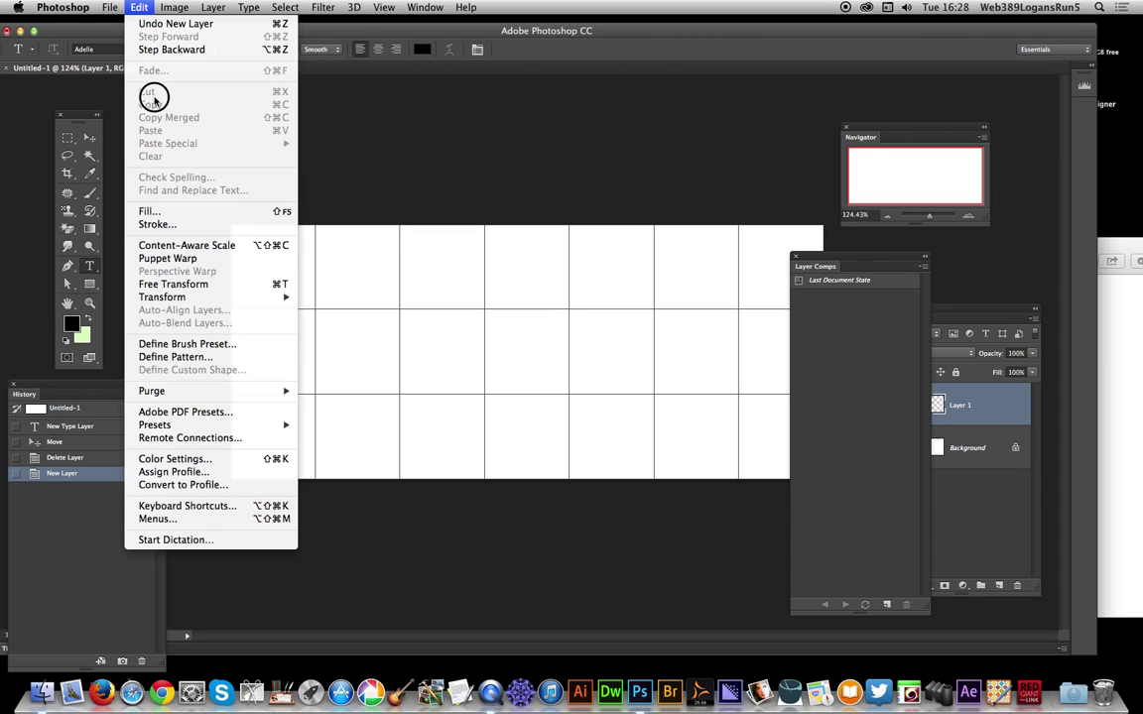
{"action": "left_click", "coordinate": [149, 209]}
{"action": "left_click", "coordinate": [534, 147]}
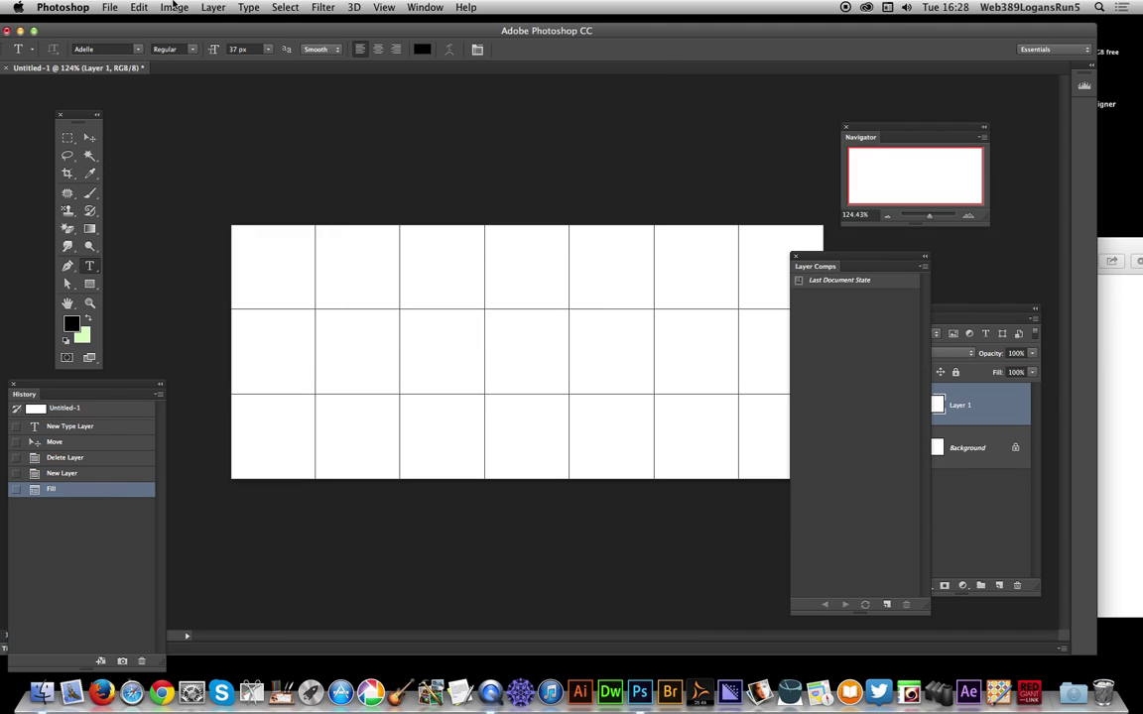
{"action": "left_click", "coordinate": [217, 8]}
{"action": "mouse_move", "coordinate": [242, 98]}
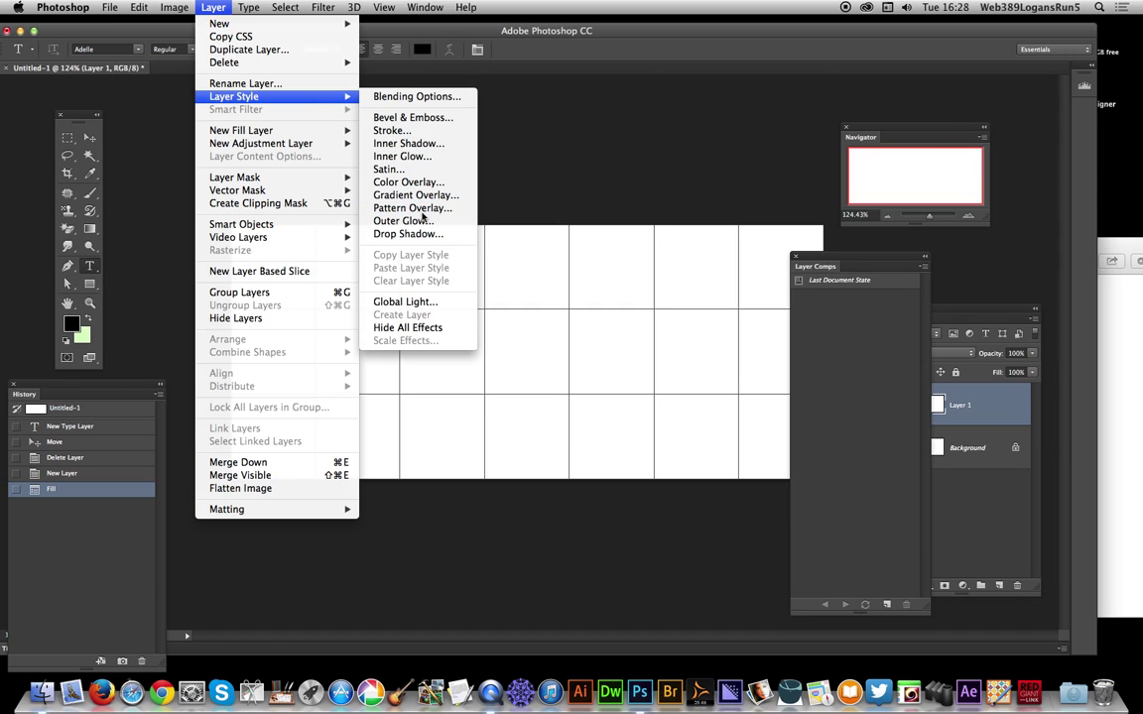
- Add a Pattern Overlay to Layer 1 at 10% scale, keeping the red hexagonal rosette pattern
{"action": "left_click", "coordinate": [420, 210]}
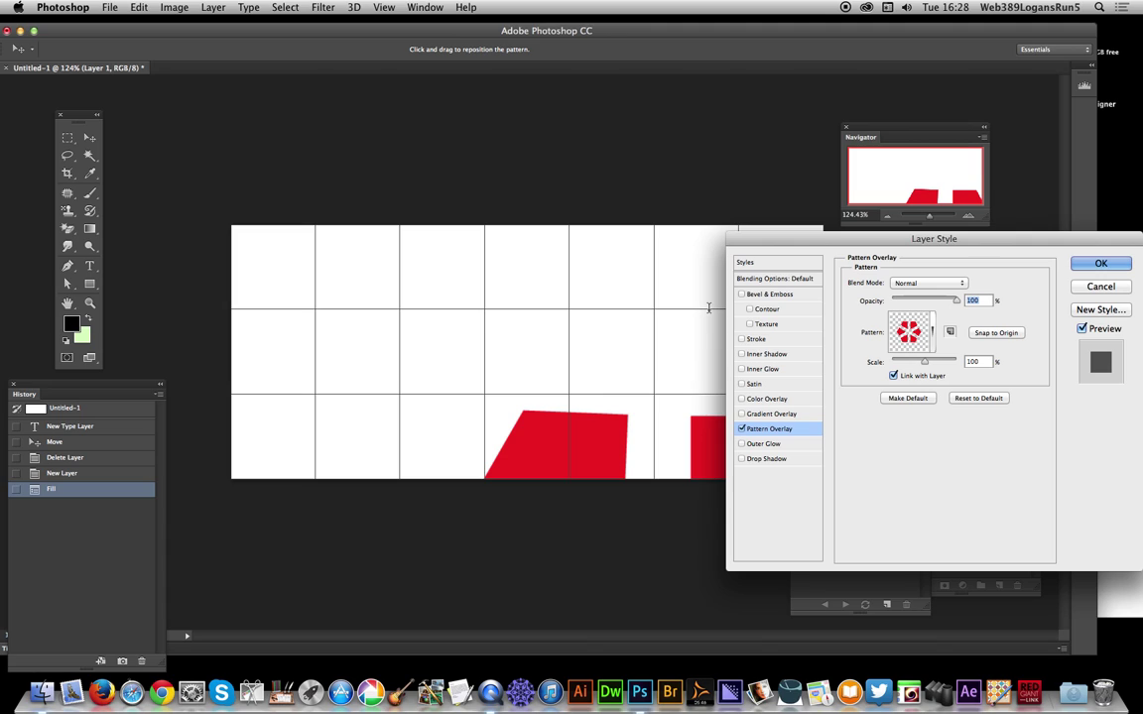
{"action": "double_click", "coordinate": [968, 361]}
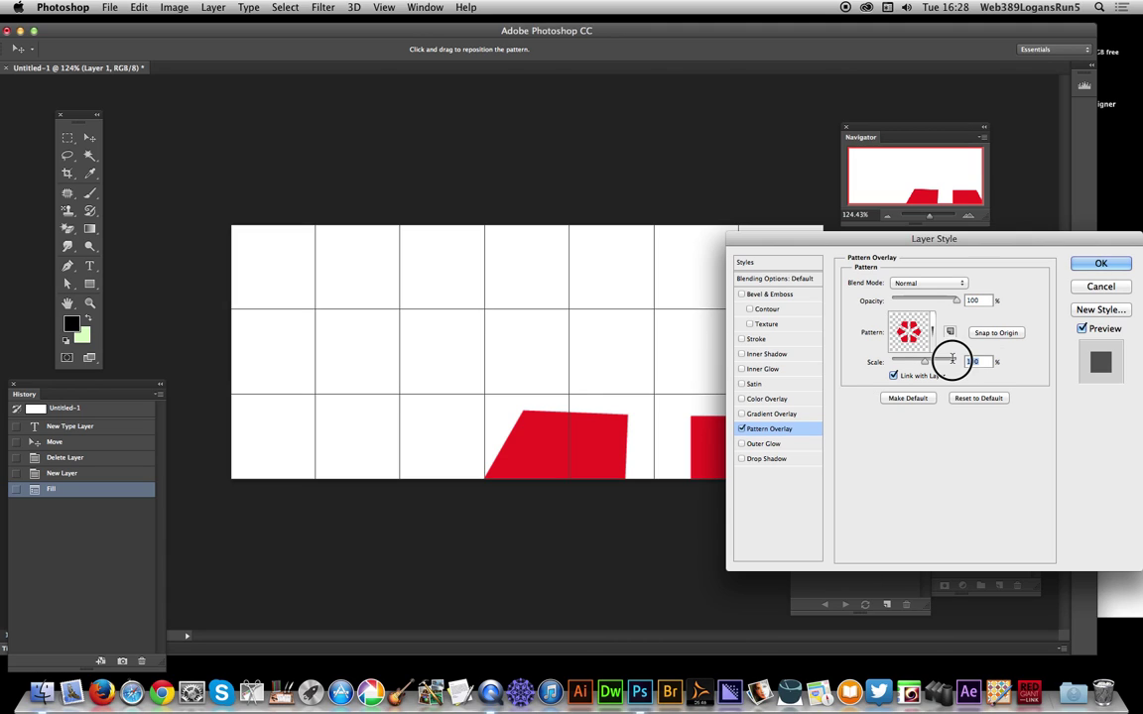
{"action": "type", "text": "10"}
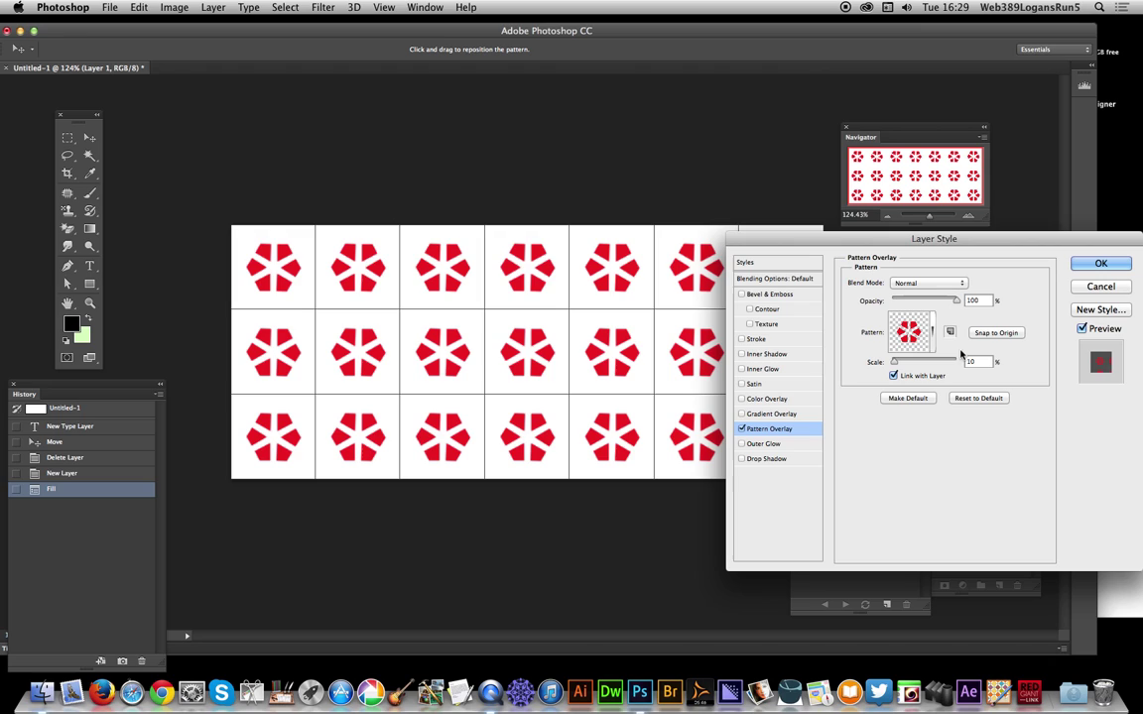
{"action": "left_click", "coordinate": [931, 331]}
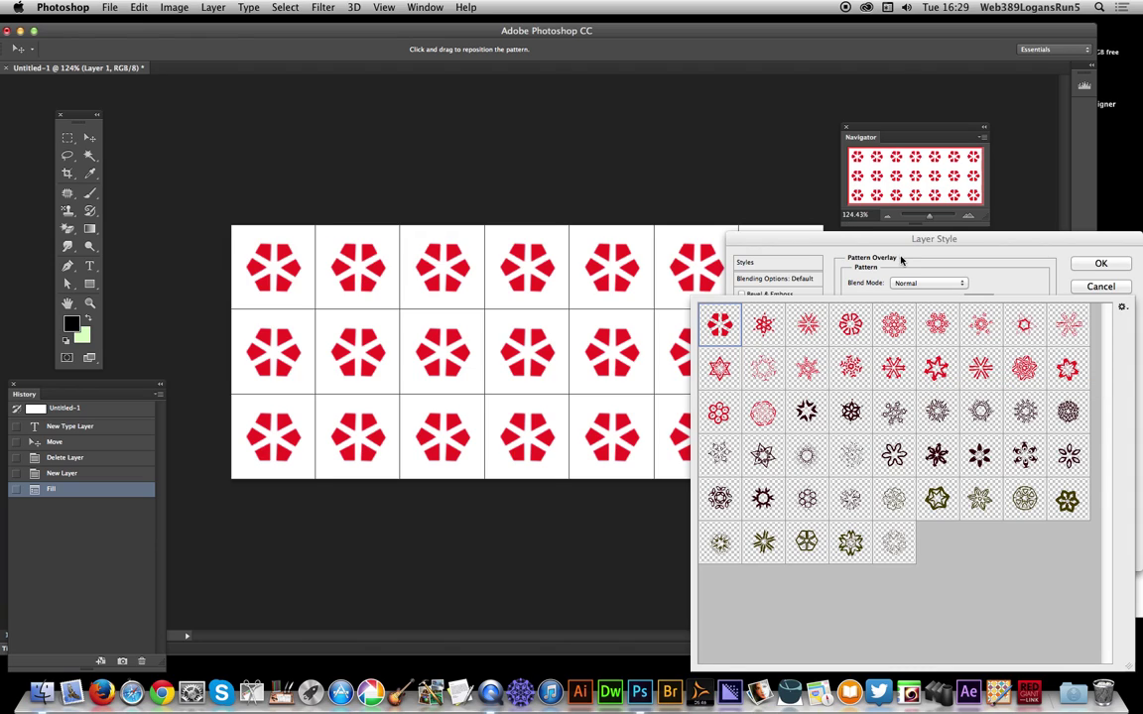
{"action": "left_click", "coordinate": [854, 247]}
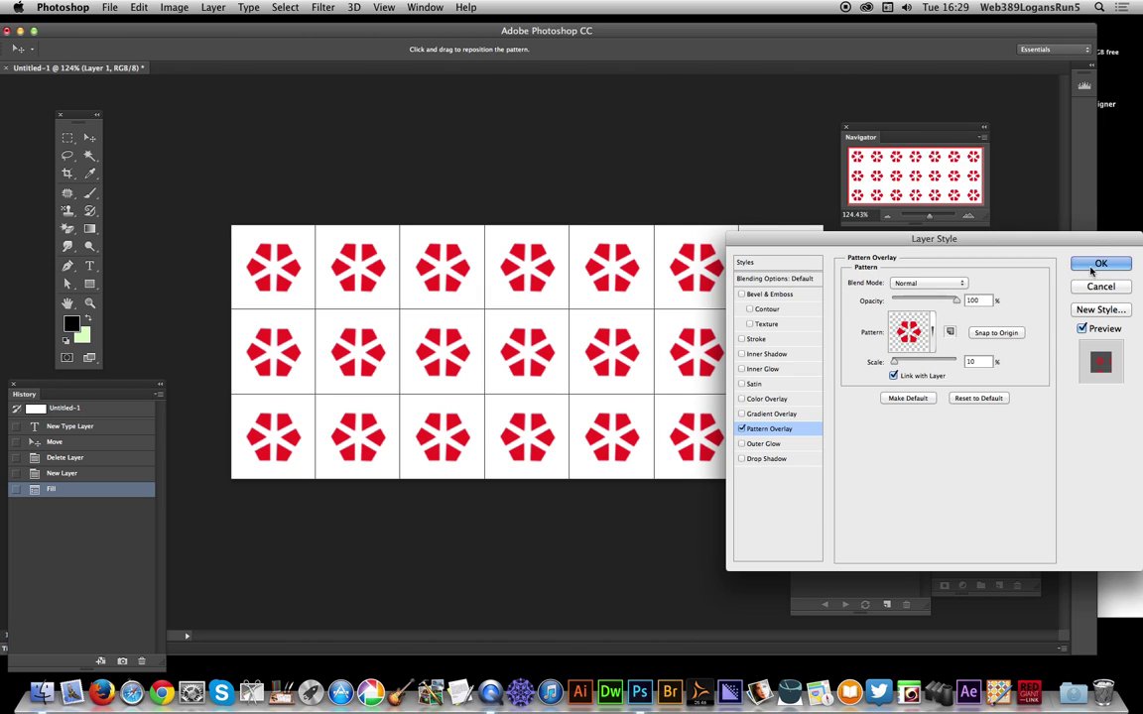
- Apply the red hexagonal rosette overlay and save this look as Layer Comp 1
{"action": "left_click", "coordinate": [1092, 268]}
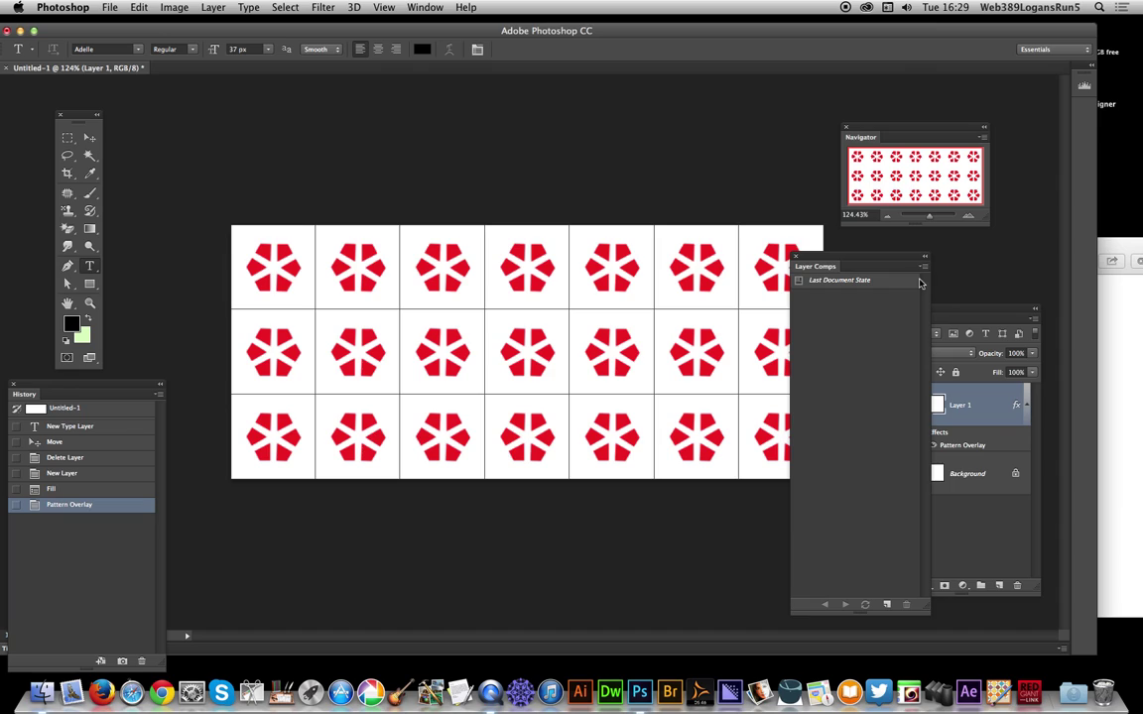
{"action": "left_click", "coordinate": [887, 607]}
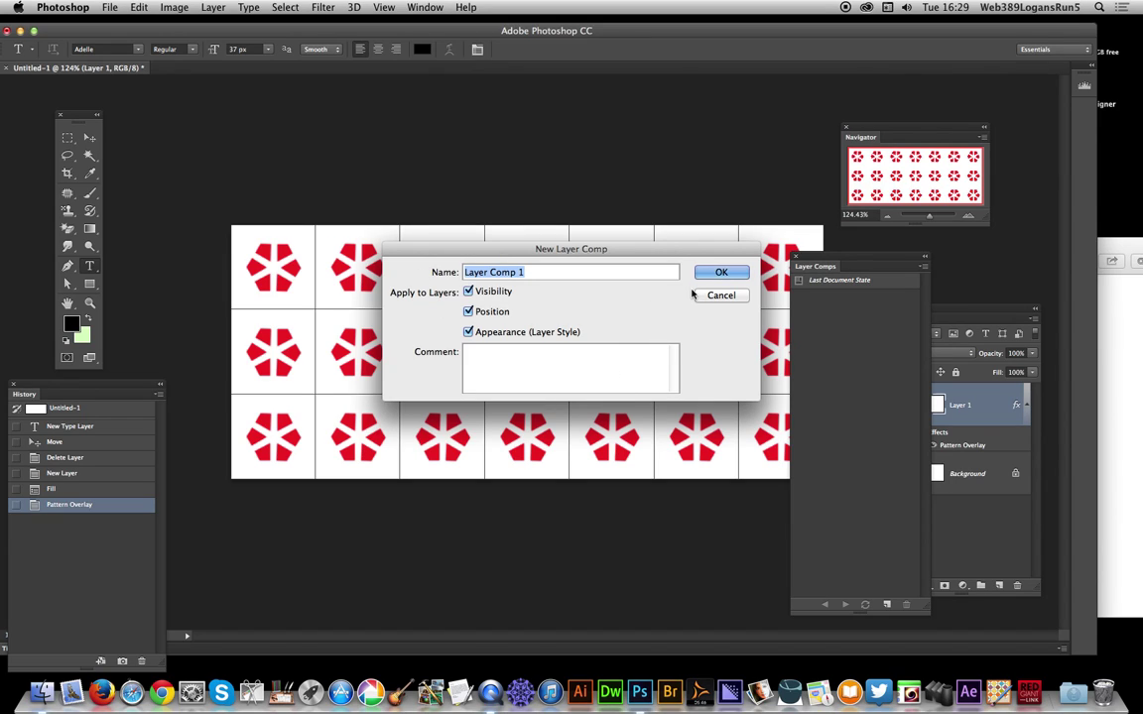
{"action": "left_click", "coordinate": [721, 271]}
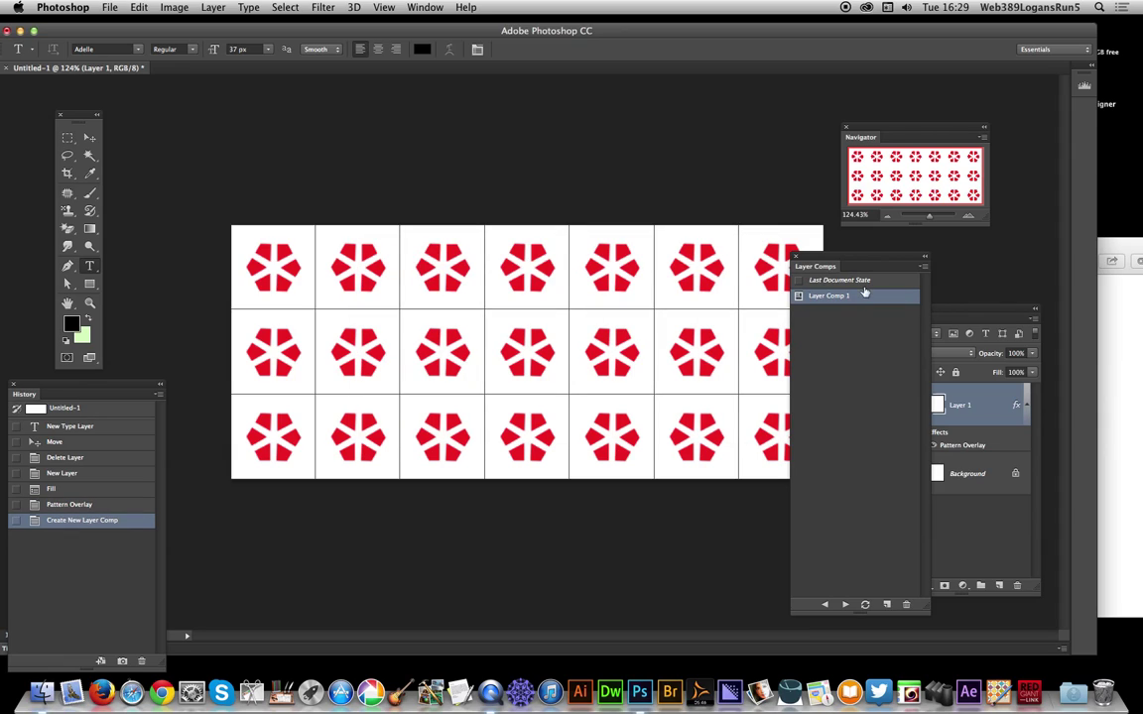
- Switch the overlay to the red star rosette pattern and save it as Layer Comp 2
{"action": "left_click_drag", "start_coordinate": [839, 263], "coordinate": [800, 261]}
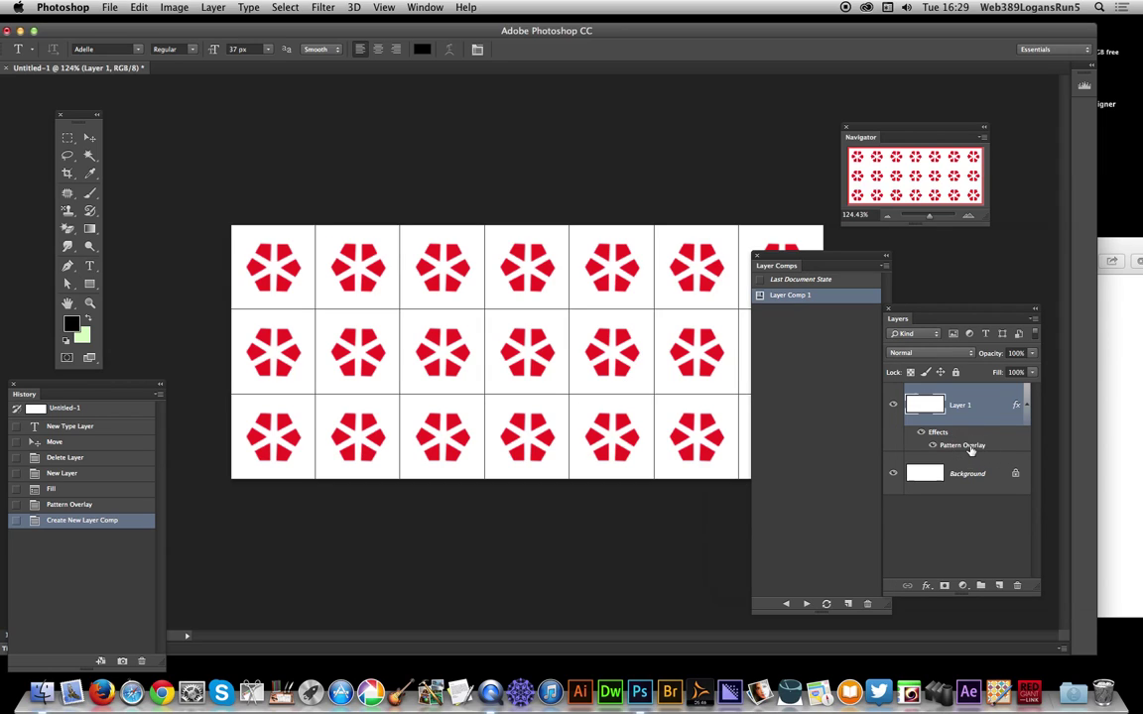
{"action": "double_click", "coordinate": [962, 447]}
{"action": "left_click", "coordinate": [931, 331]}
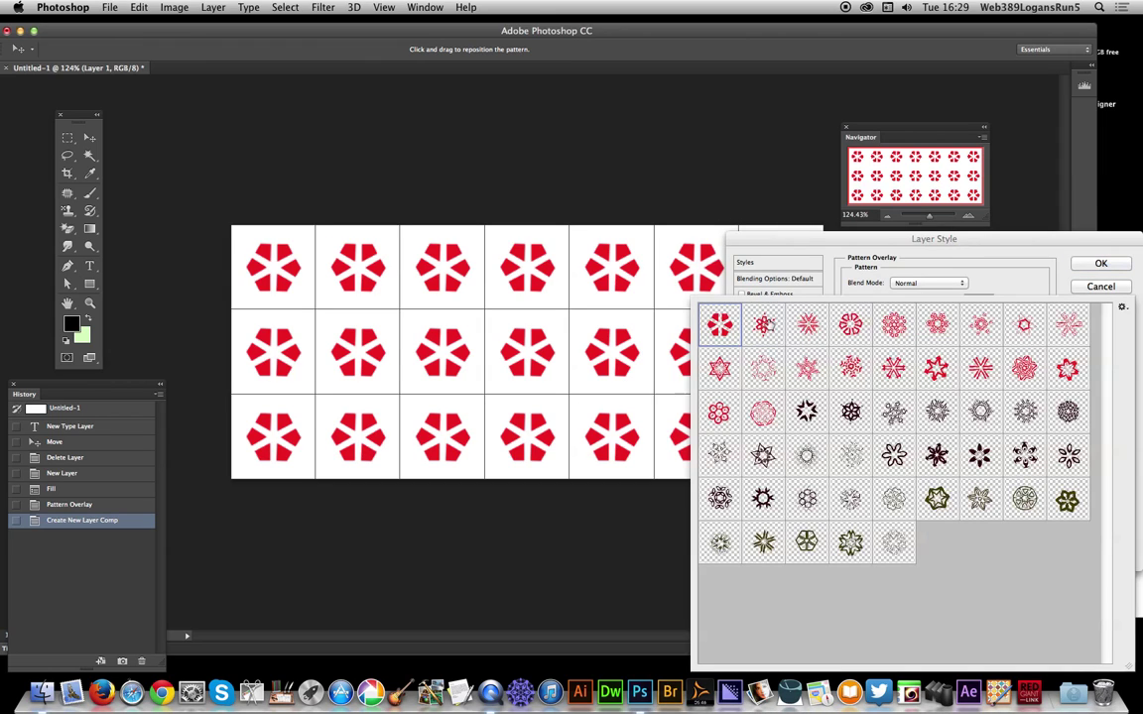
{"action": "left_click", "coordinate": [763, 325]}
{"action": "left_click", "coordinate": [932, 261]}
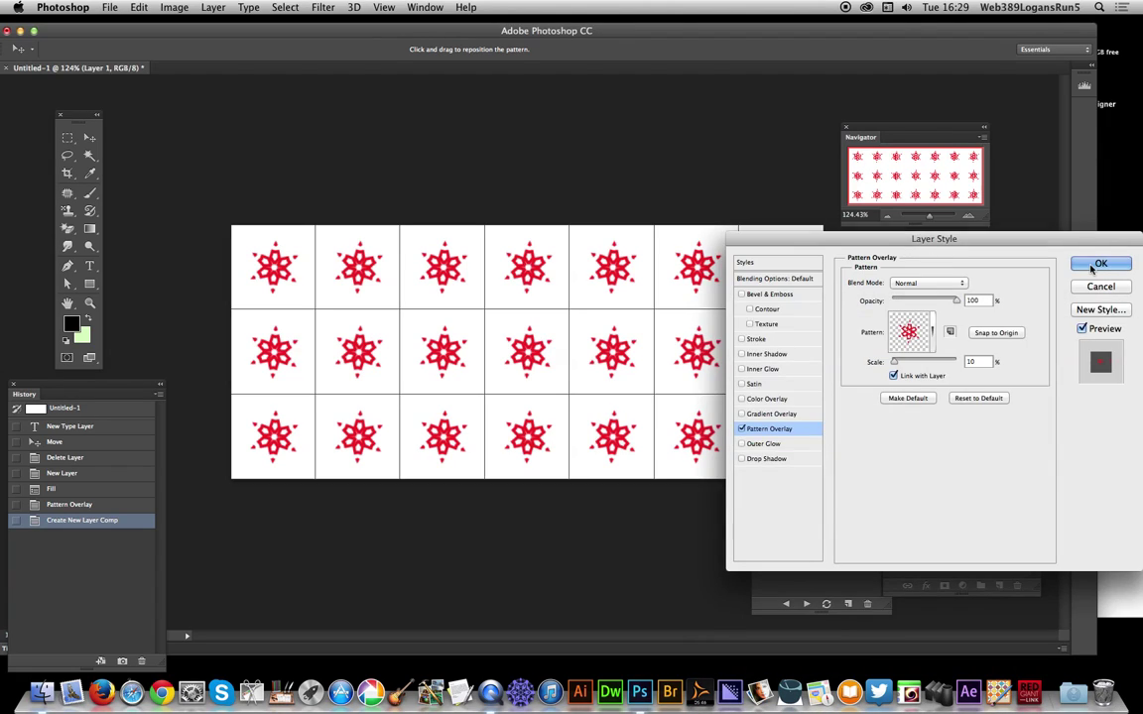
{"action": "left_click", "coordinate": [1100, 263]}
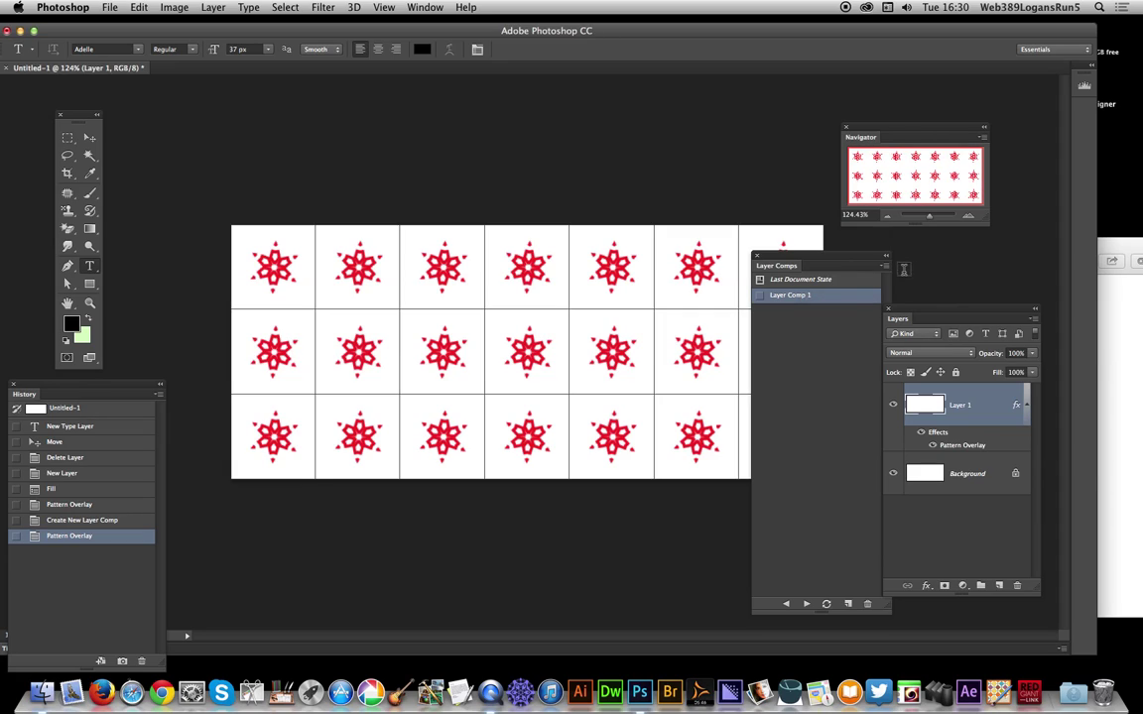
{"action": "left_click", "coordinate": [848, 604]}
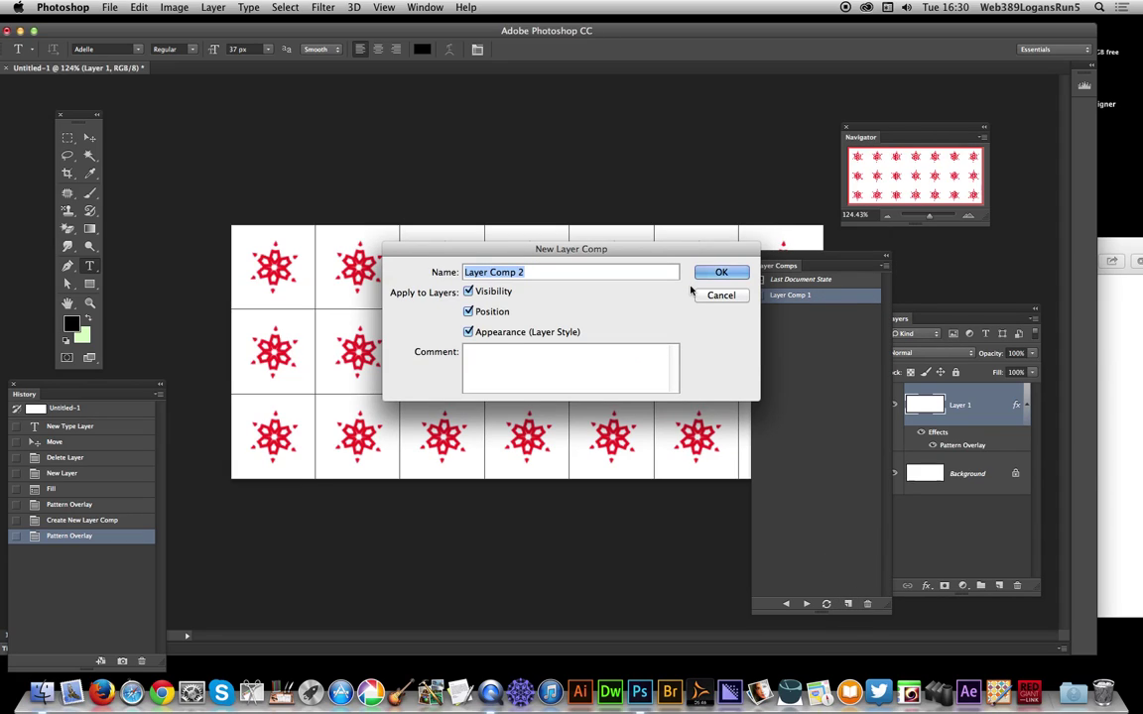
{"action": "left_click", "coordinate": [723, 274]}
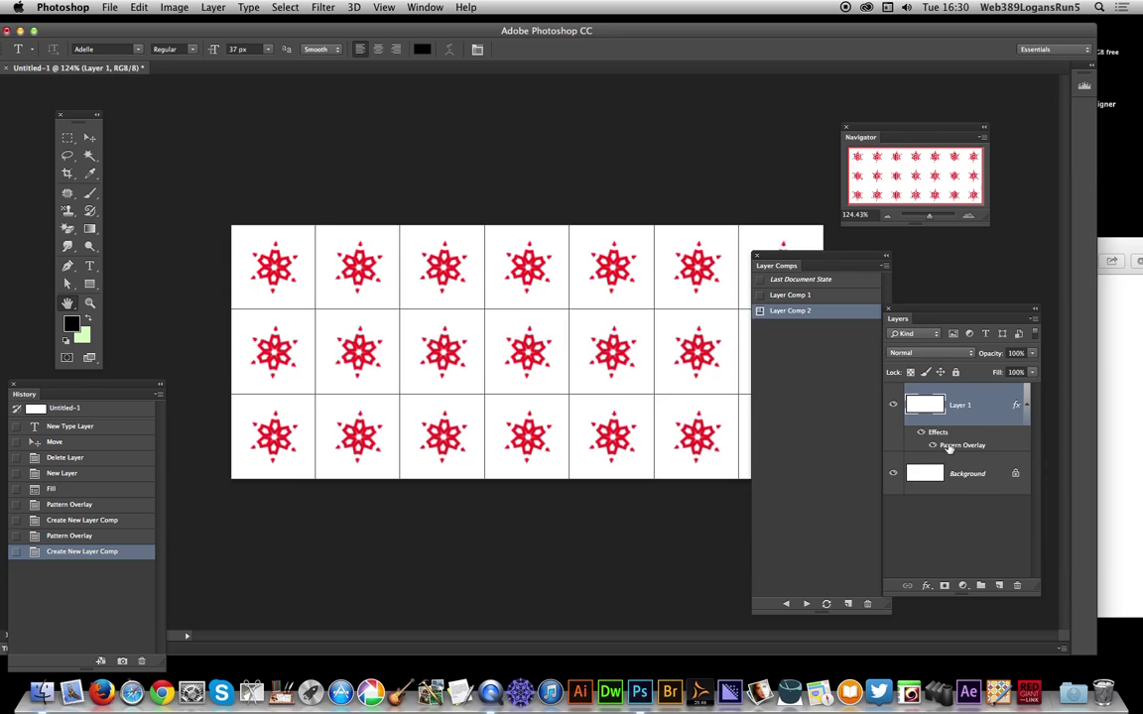
- Switch the overlay to the red asterisk rosette pattern and save it as Layer Comp 3
{"action": "double_click", "coordinate": [945, 446]}
{"action": "left_click", "coordinate": [929, 342]}
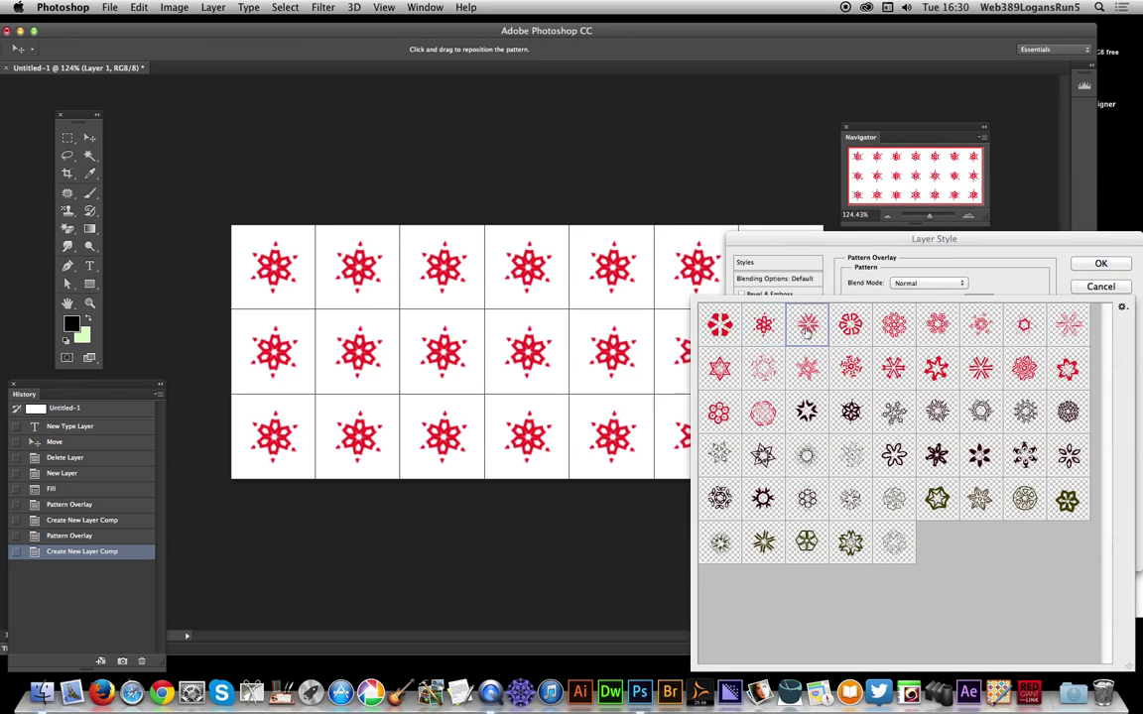
{"action": "left_click", "coordinate": [811, 324]}
{"action": "left_click", "coordinate": [1095, 278]}
{"action": "left_click", "coordinate": [1098, 263]}
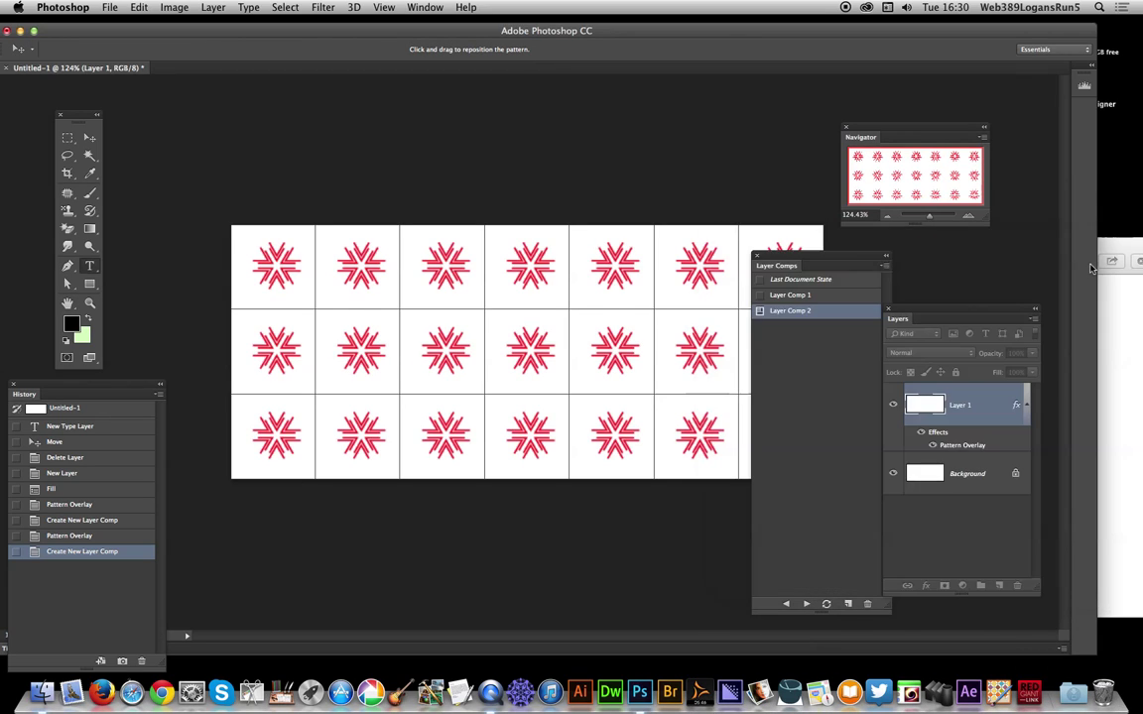
{"action": "left_click", "coordinate": [885, 266]}
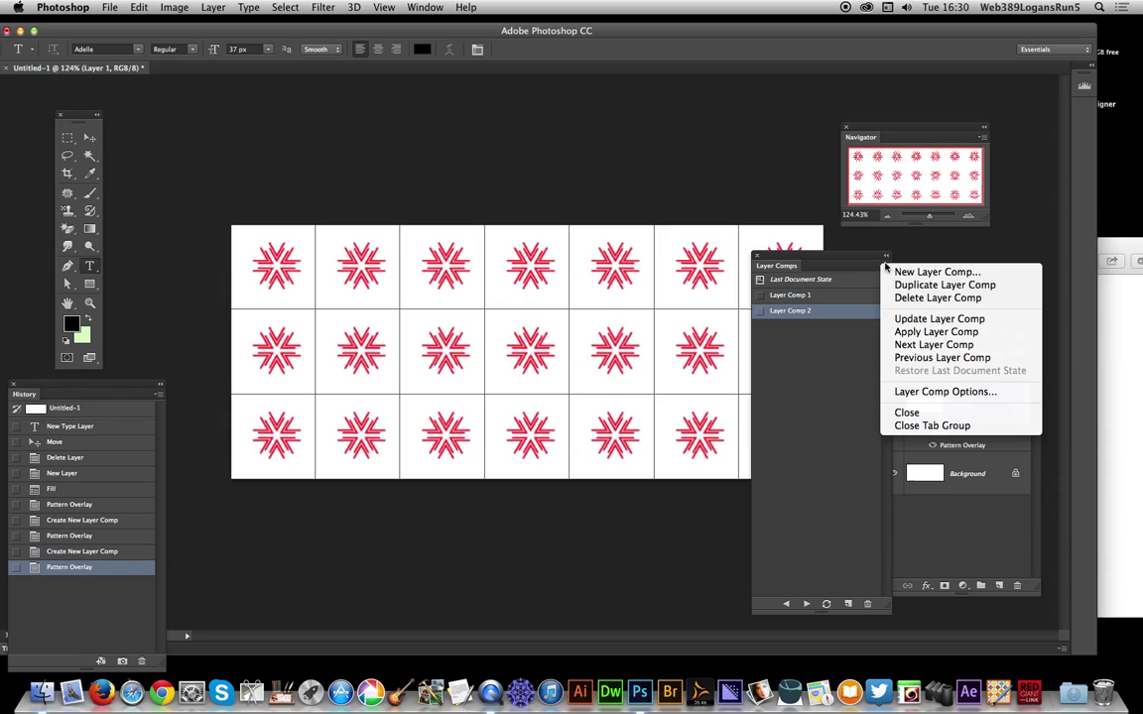
{"action": "left_click", "coordinate": [917, 273]}
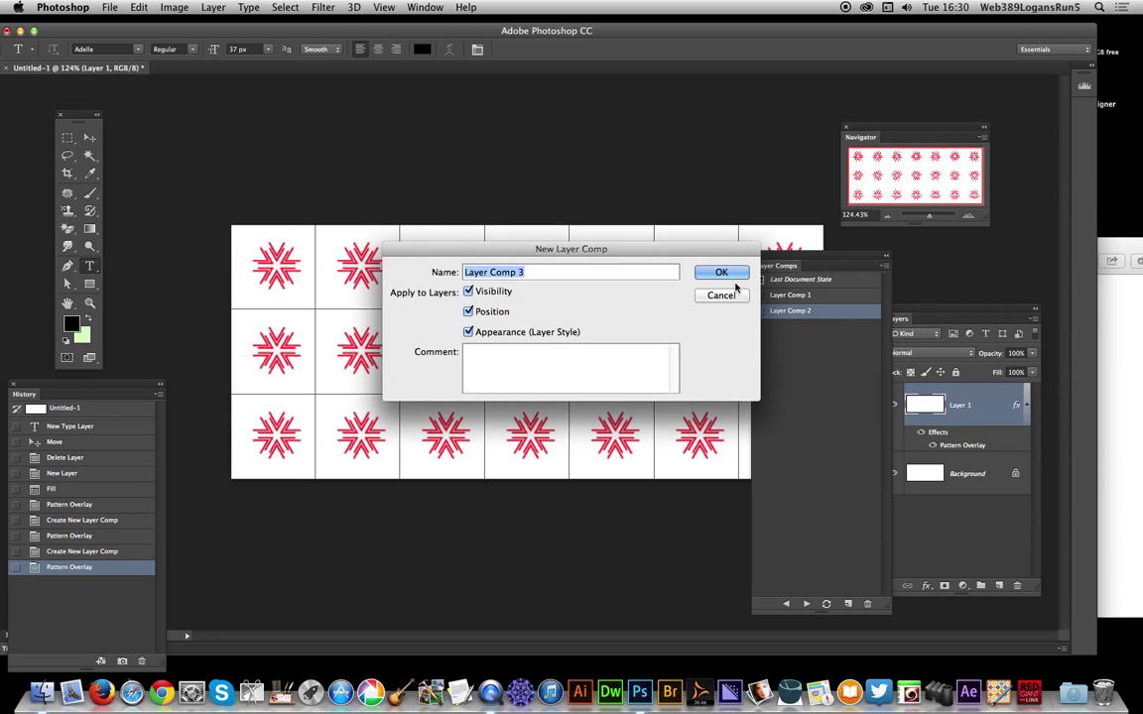
{"action": "left_click", "coordinate": [731, 293]}
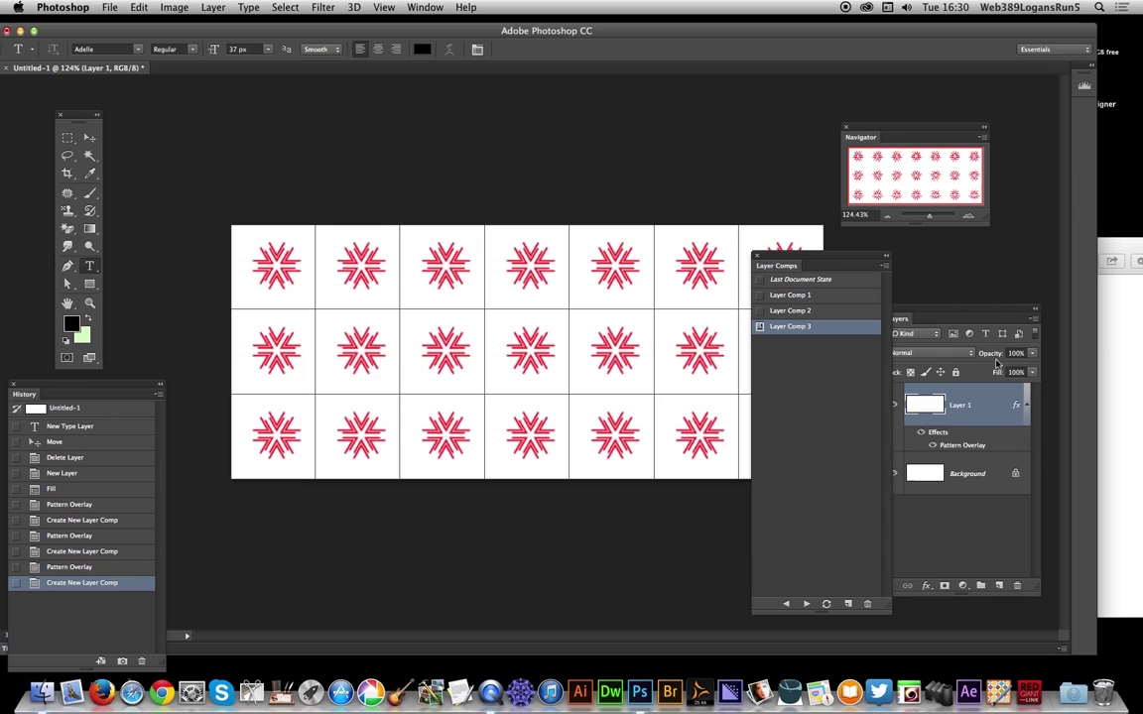
{"action": "double_click", "coordinate": [954, 445]}
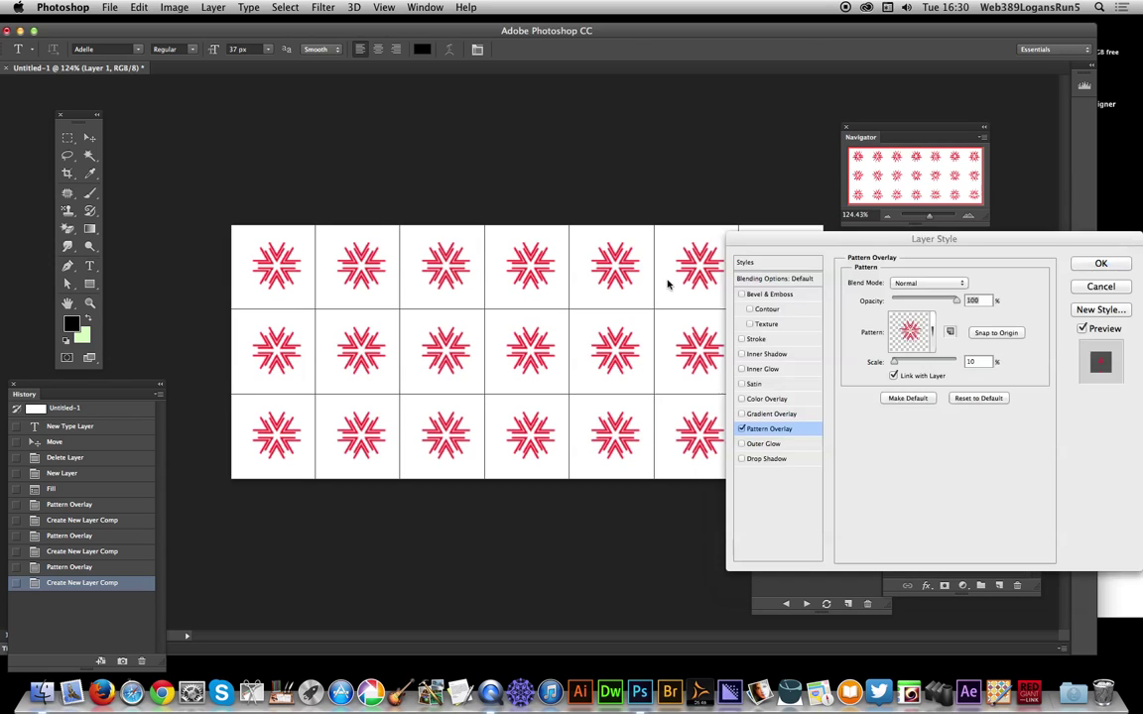
- Switch the overlay to the red arrow-star pattern and save it as Layer Comp 4
{"action": "left_click", "coordinate": [931, 331]}
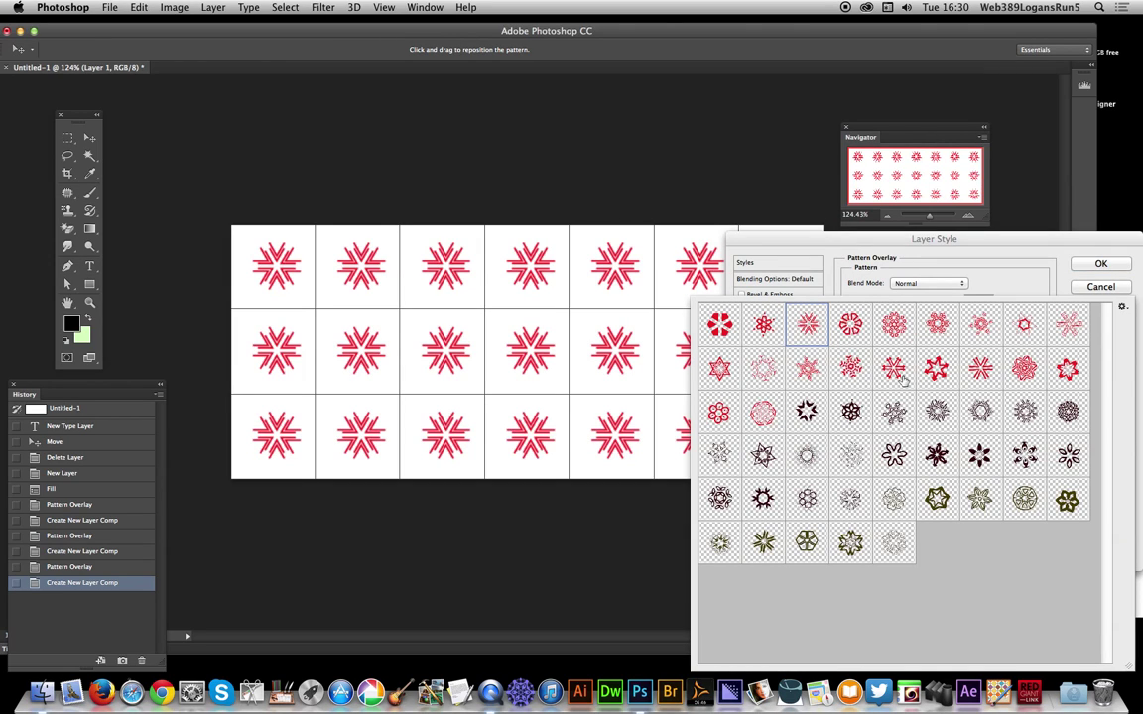
{"action": "left_click", "coordinate": [935, 369]}
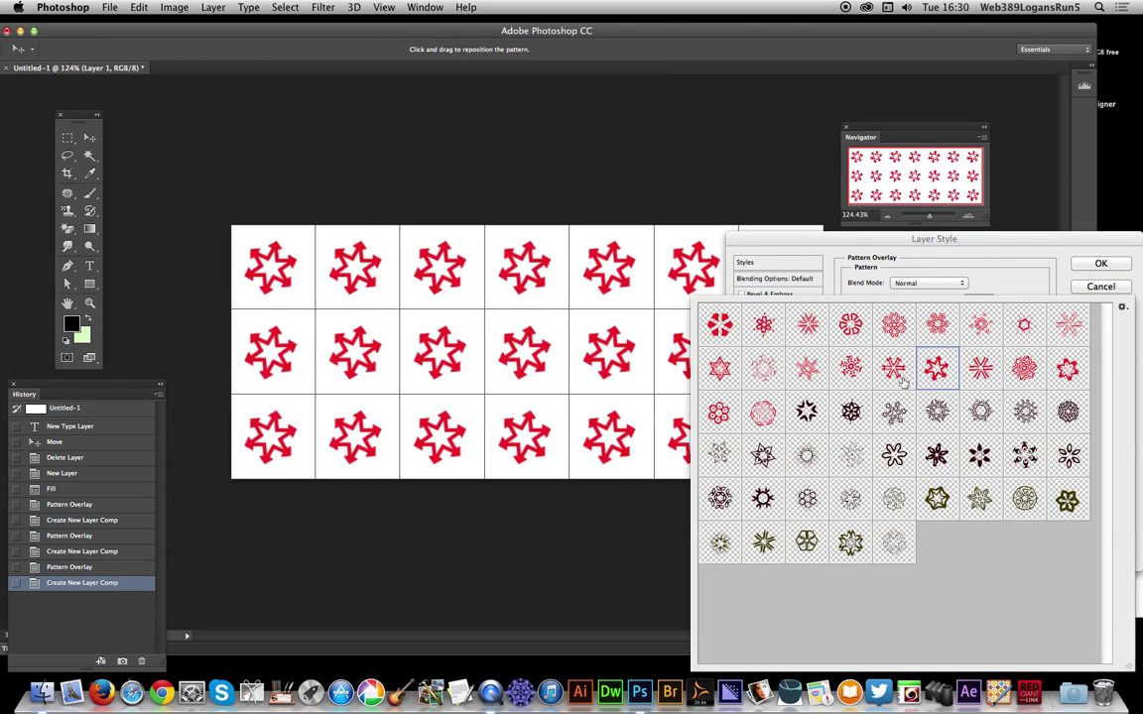
{"action": "left_click", "coordinate": [1090, 265]}
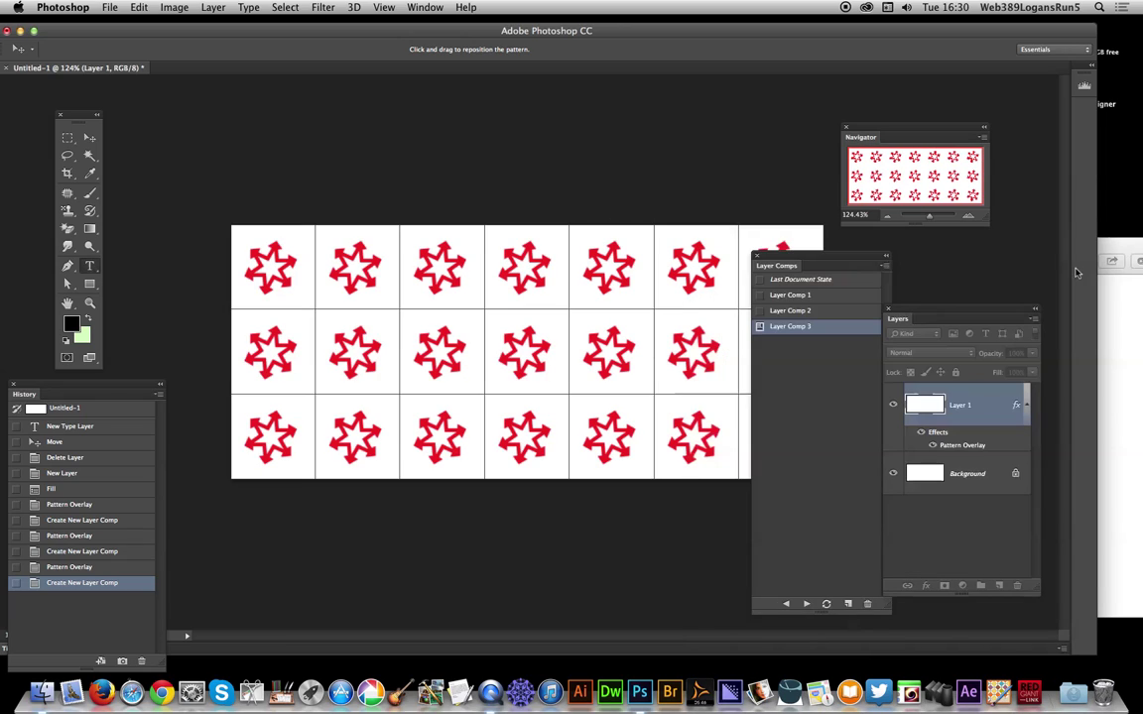
{"action": "left_click", "coordinate": [884, 265]}
{"action": "left_click", "coordinate": [908, 268]}
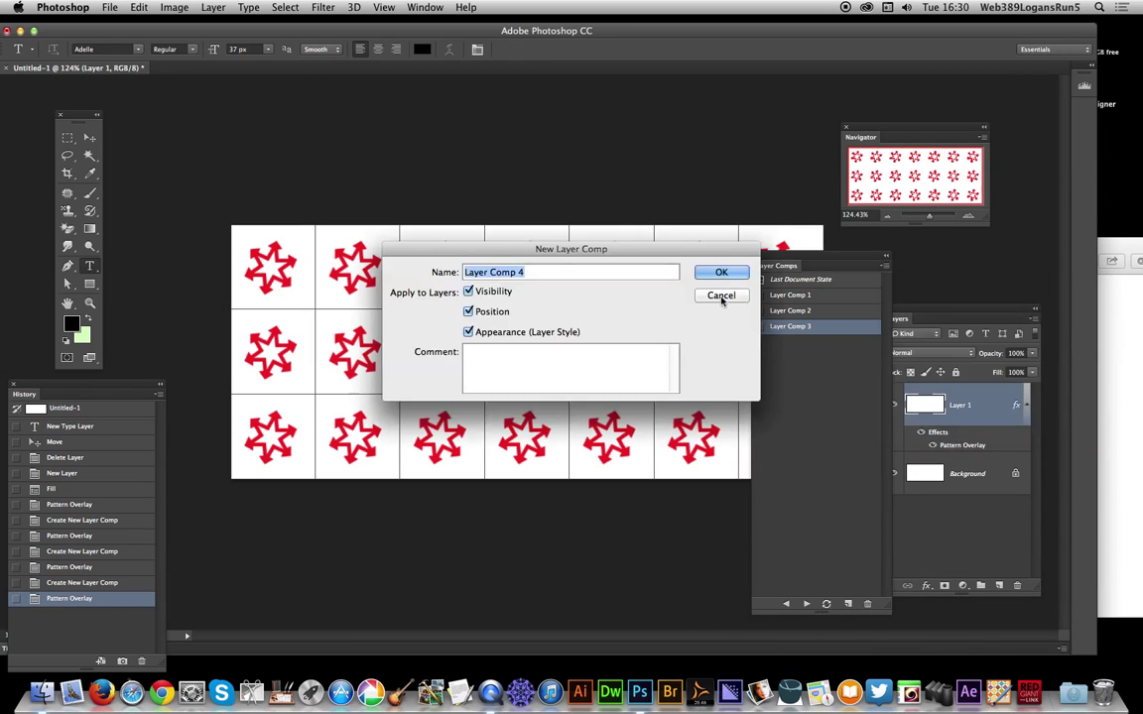
{"action": "key", "text": "Return"}
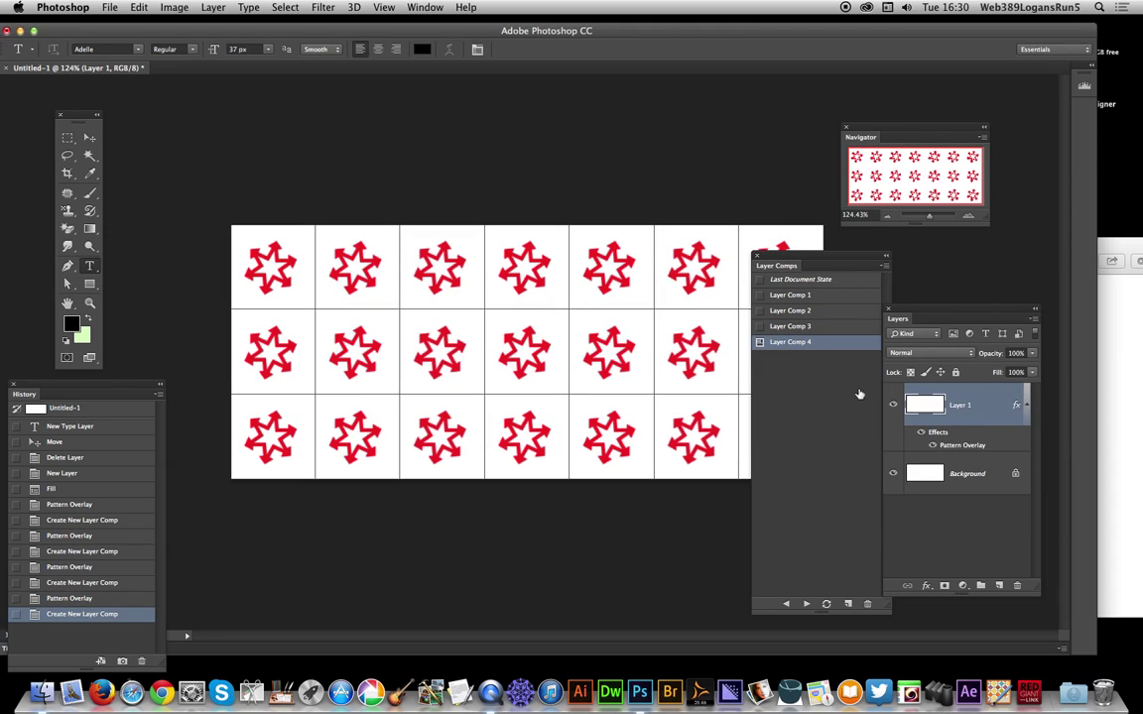
- Switch the overlay to the dark outlined flower pattern and save it as Layer Comp 5
{"action": "double_click", "coordinate": [962, 444]}
{"action": "left_click", "coordinate": [844, 313]}
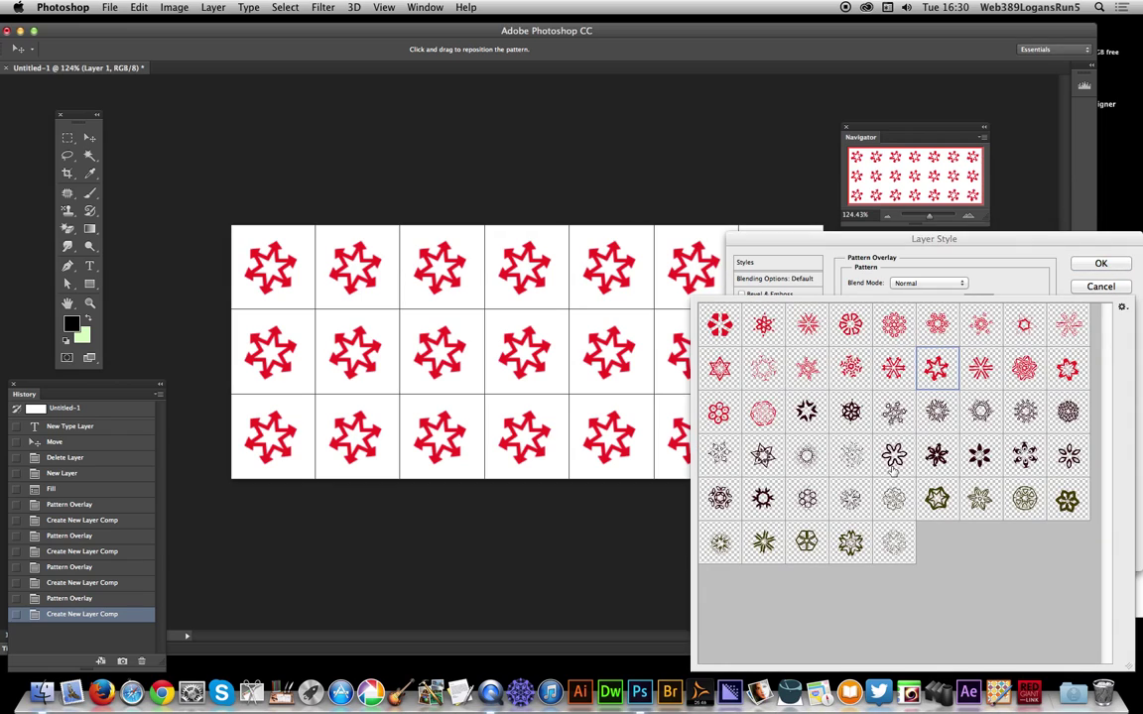
{"action": "left_click", "coordinate": [896, 458]}
{"action": "left_click", "coordinate": [826, 219]}
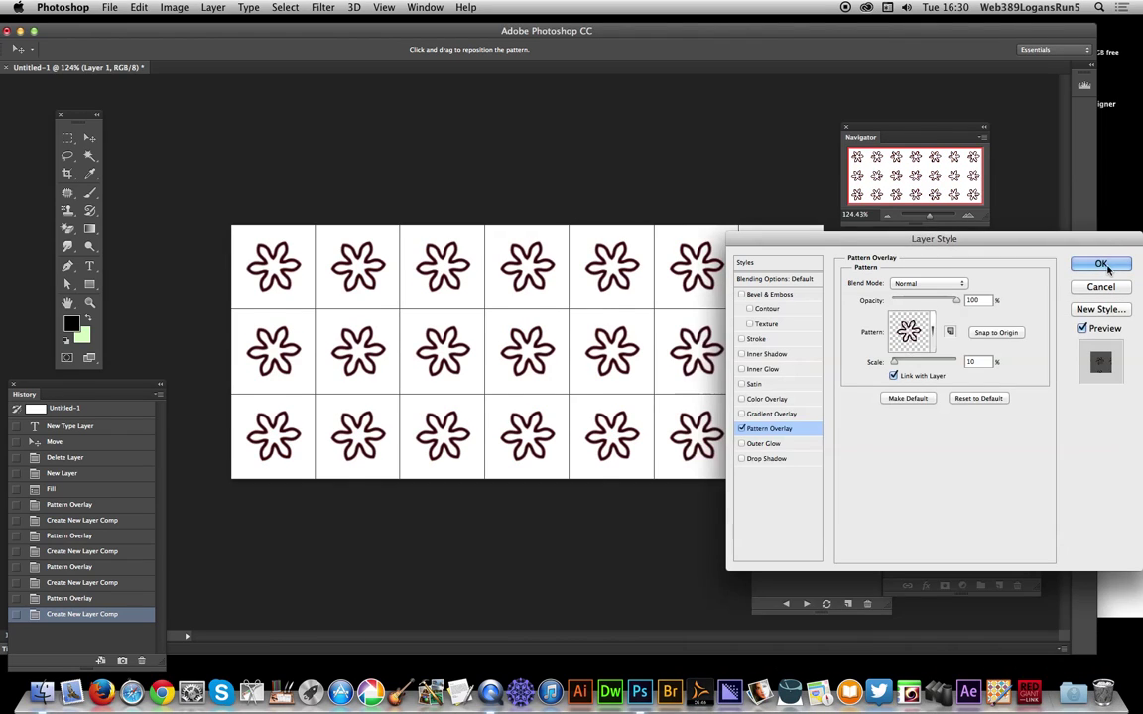
{"action": "left_click", "coordinate": [1101, 264]}
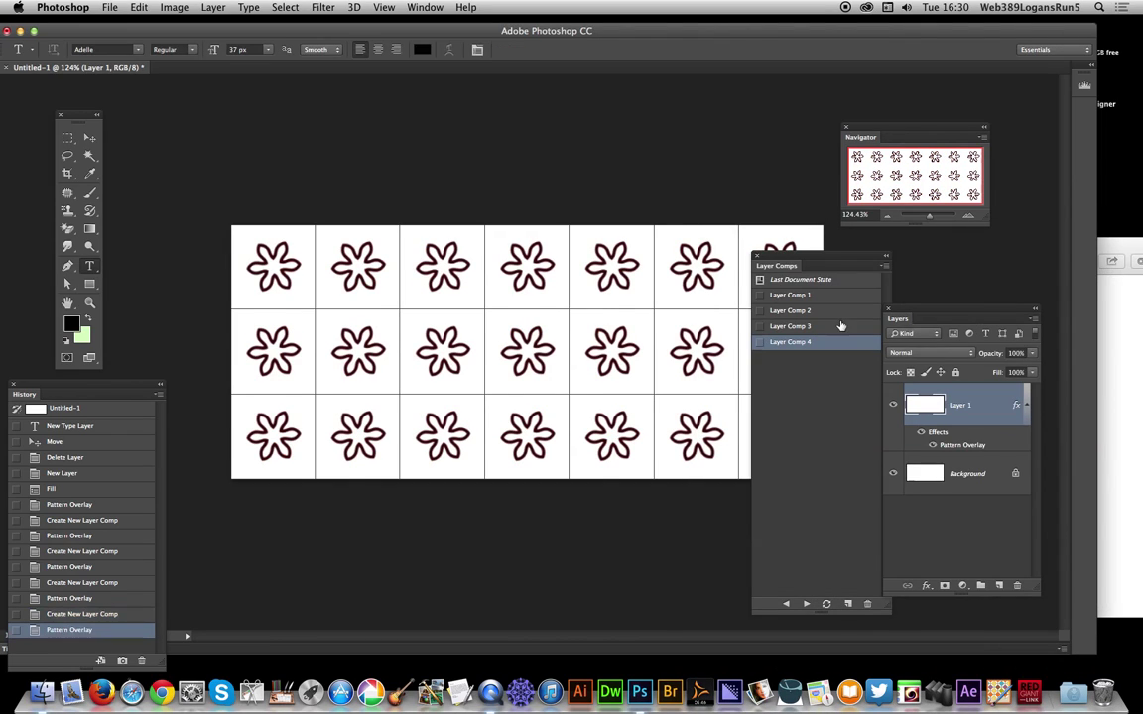
{"action": "left_click", "coordinate": [886, 266]}
{"action": "left_click", "coordinate": [922, 268]}
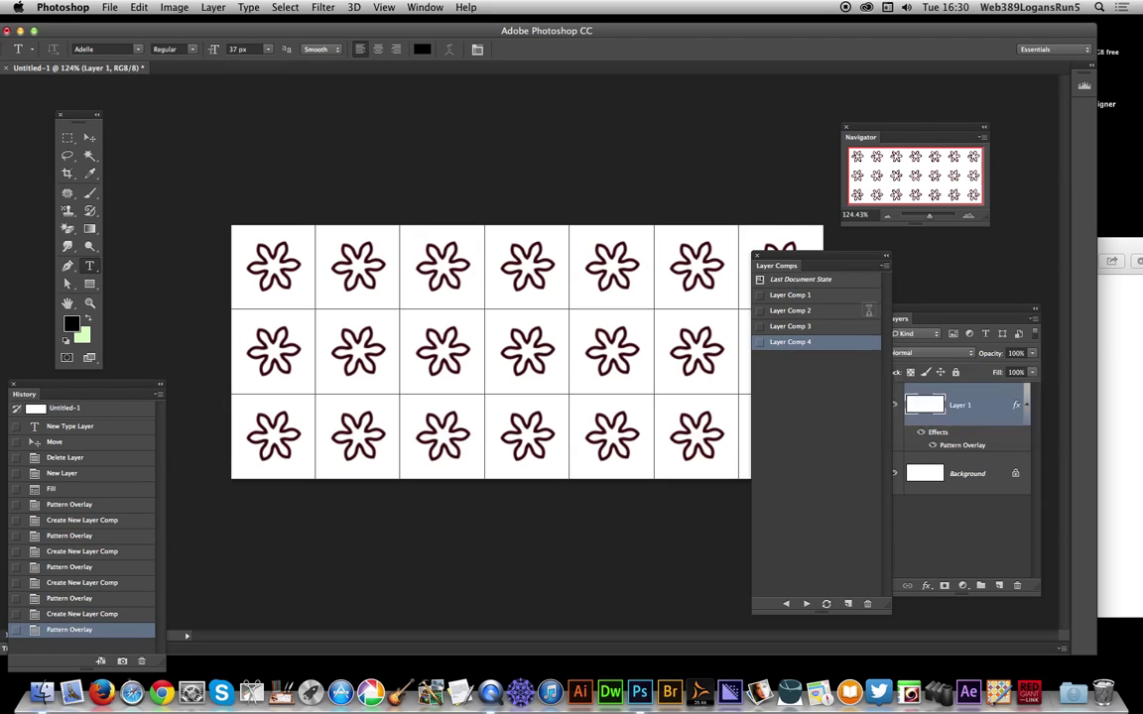
{"action": "left_click", "coordinate": [722, 270]}
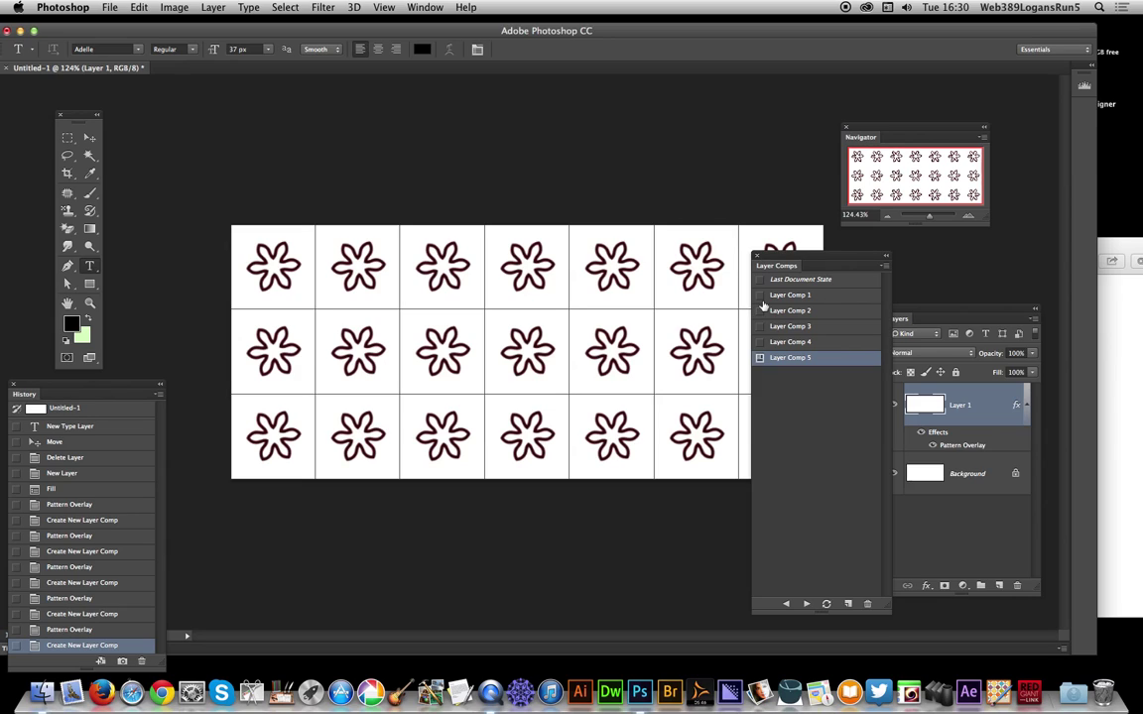
- Apply Layer Comps 1 through 5 in turn, twice over, to compare the patterns
{"action": "left_click", "coordinate": [760, 295]}
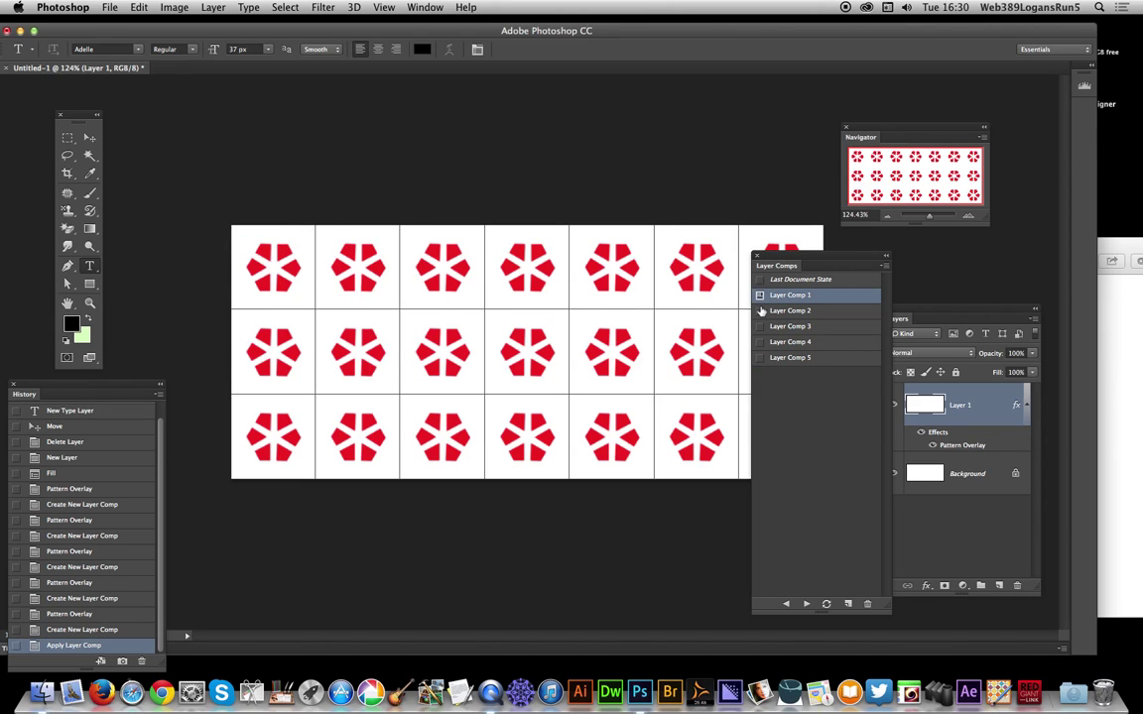
{"action": "left_click", "coordinate": [760, 311]}
{"action": "left_click", "coordinate": [759, 327]}
{"action": "left_click", "coordinate": [759, 342]}
{"action": "left_click", "coordinate": [760, 359]}
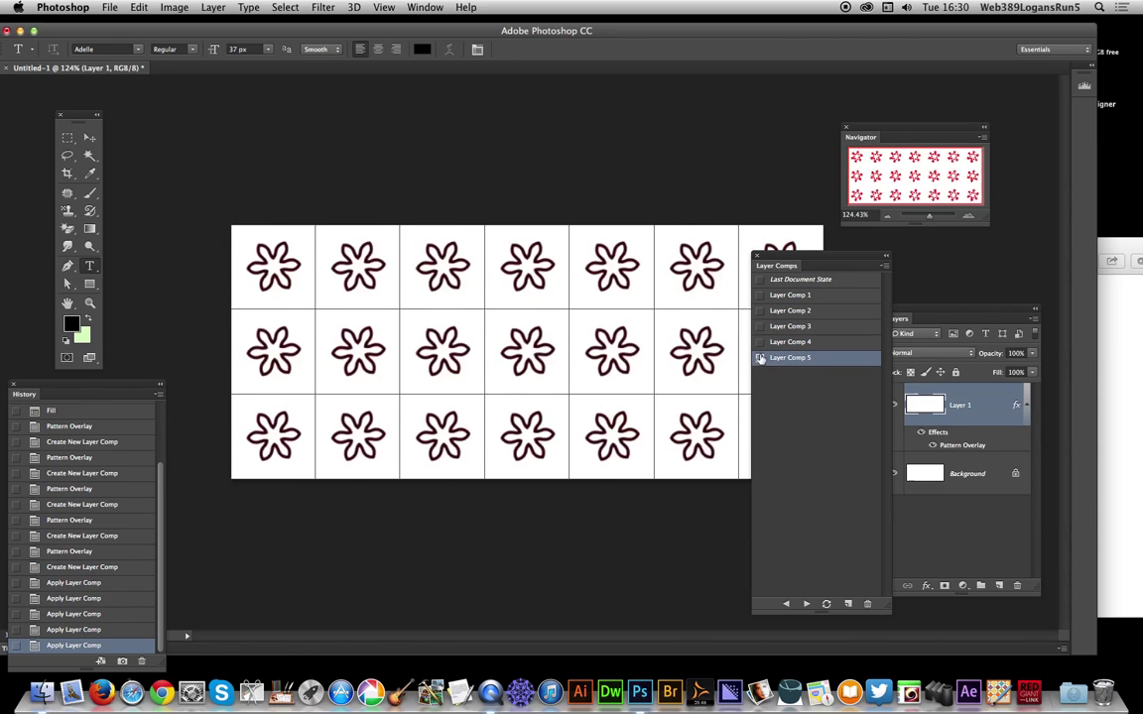
{"action": "left_click", "coordinate": [760, 295]}
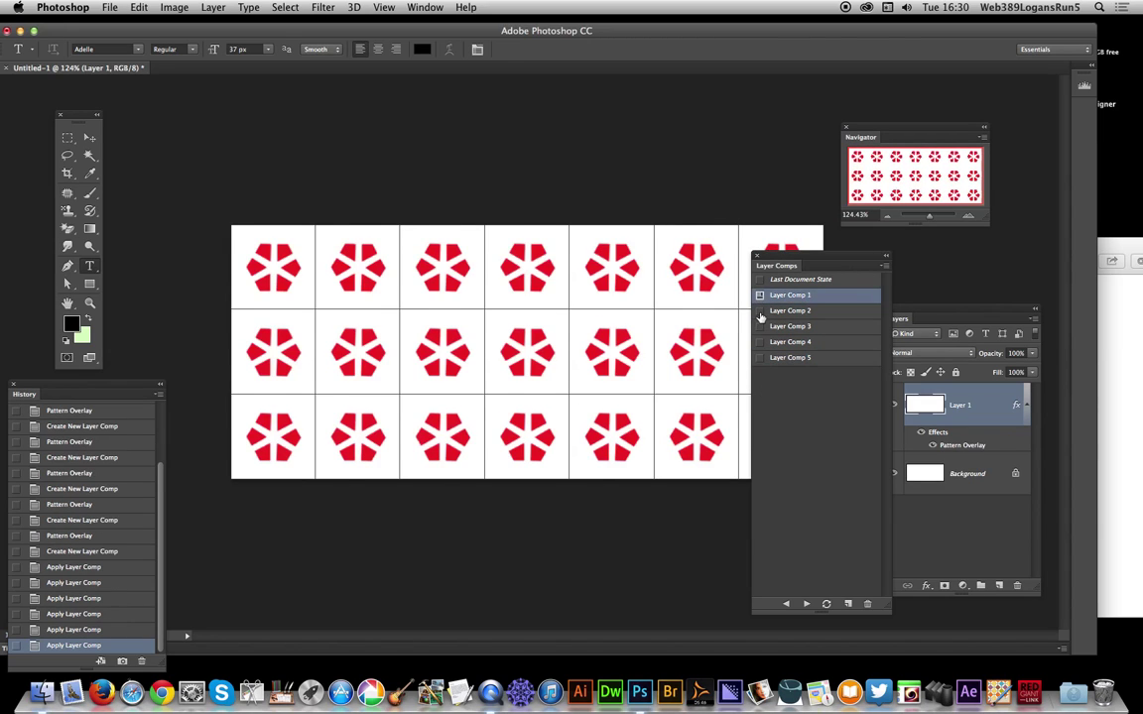
{"action": "left_click", "coordinate": [759, 311]}
{"action": "left_click", "coordinate": [760, 326]}
{"action": "left_click", "coordinate": [760, 343]}
{"action": "left_click", "coordinate": [760, 358]}
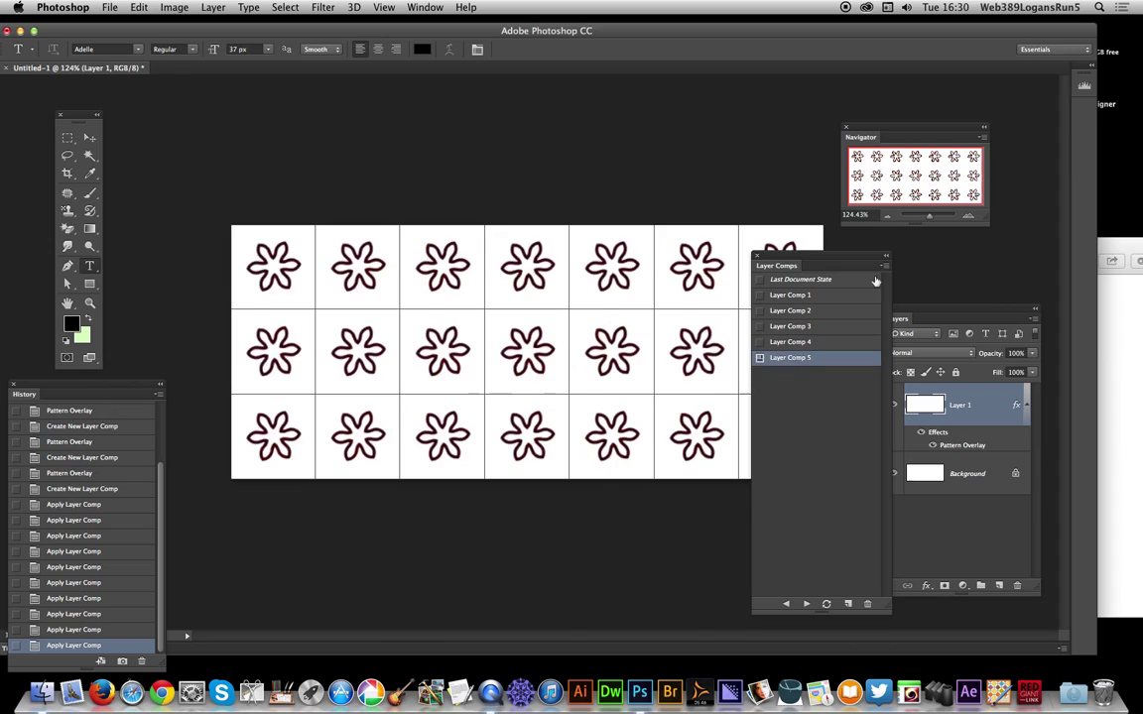
- Cycle forward through the comps with Next Layer Comp, ending on Layer Comp 4
{"action": "left_click", "coordinate": [885, 266]}
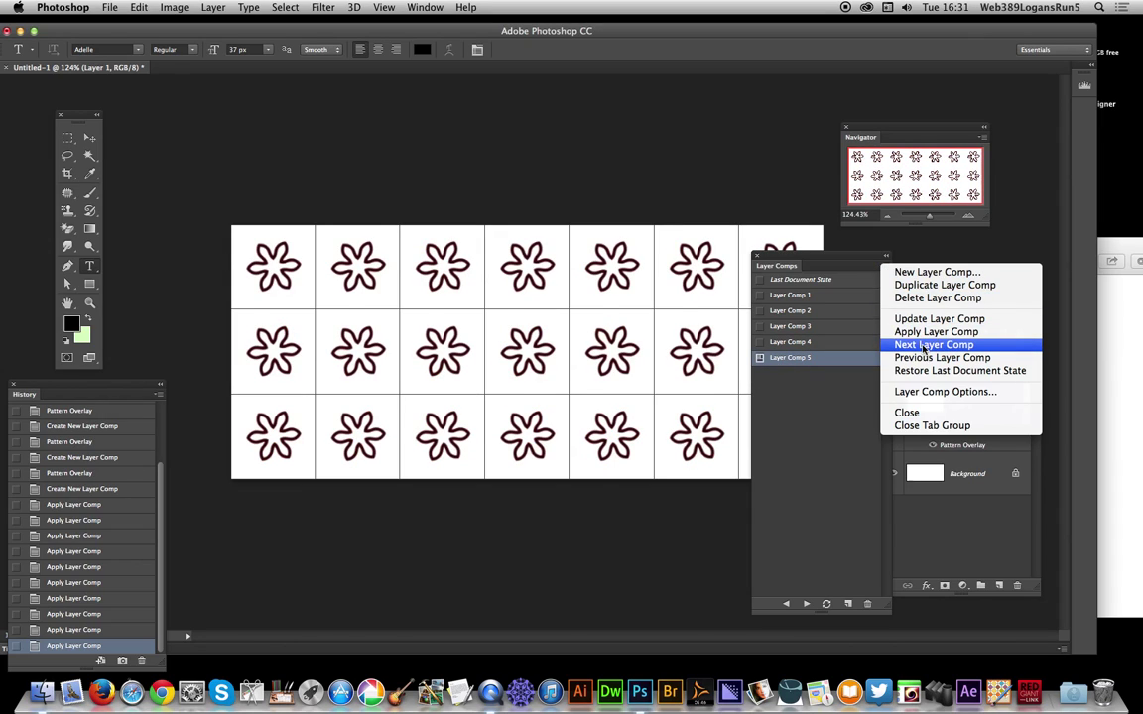
{"action": "left_click", "coordinate": [922, 345]}
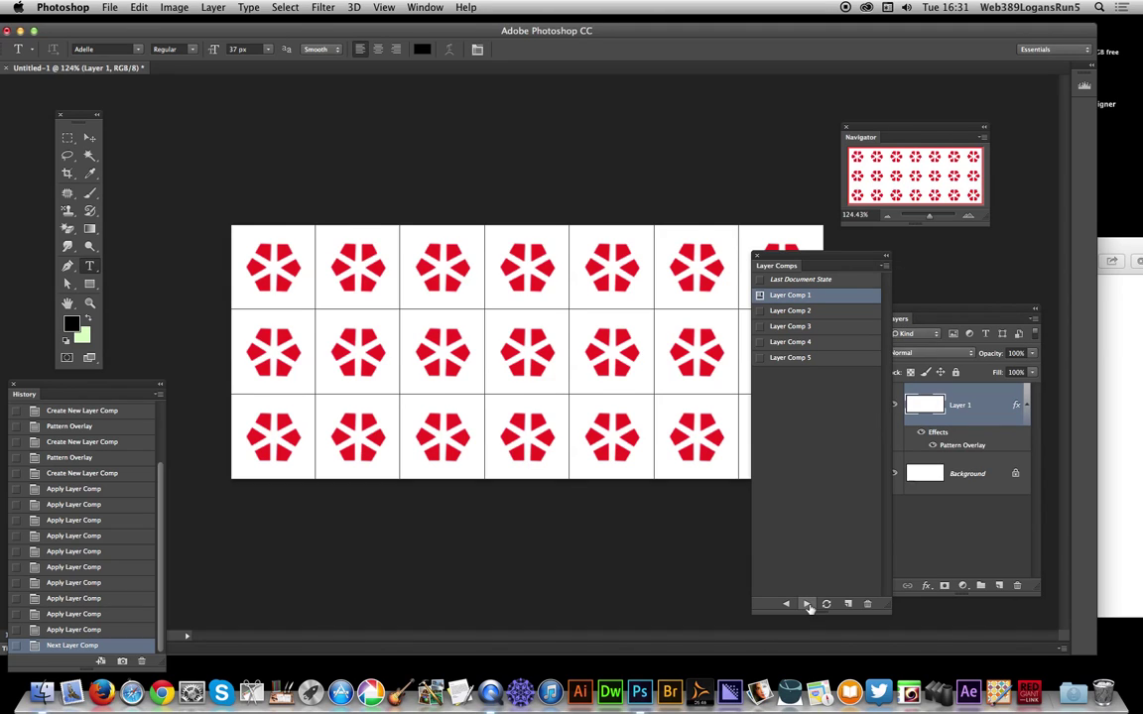
{"action": "left_click", "coordinate": [807, 603]}
{"action": "left_click", "coordinate": [807, 604]}
{"action": "left_click", "coordinate": [806, 604]}
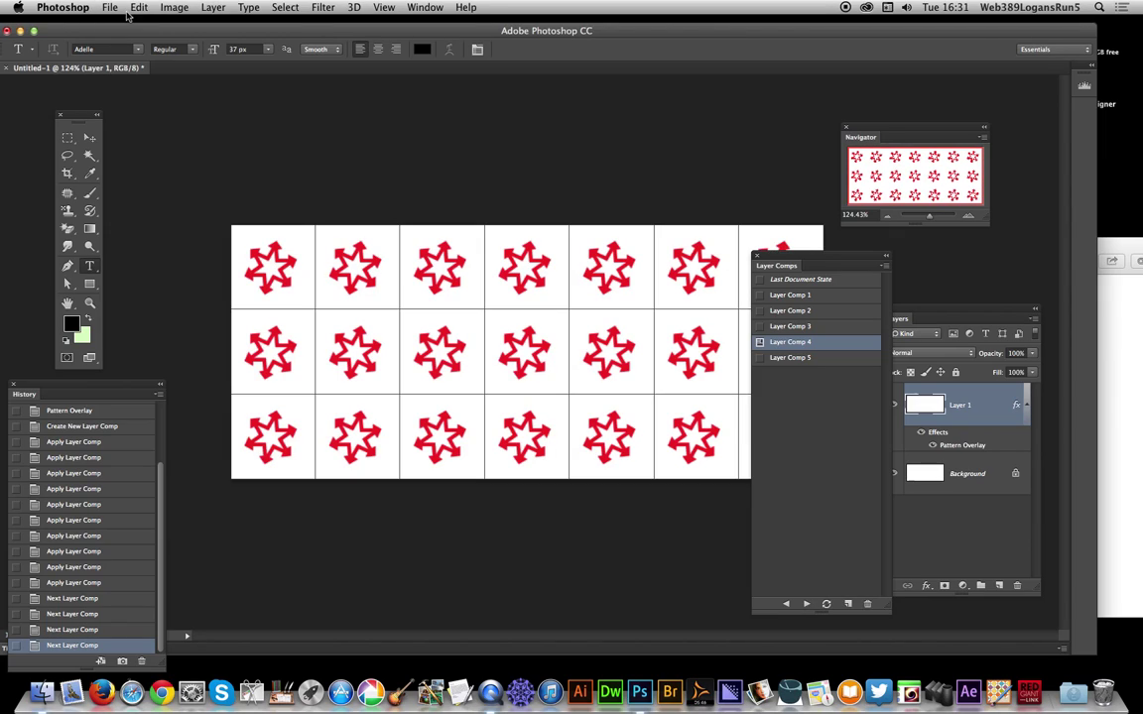
- Export the layer comps as PNG-8 files prefixed 'rosettes' into the new patterns folder
{"action": "left_click", "coordinate": [107, 7]}
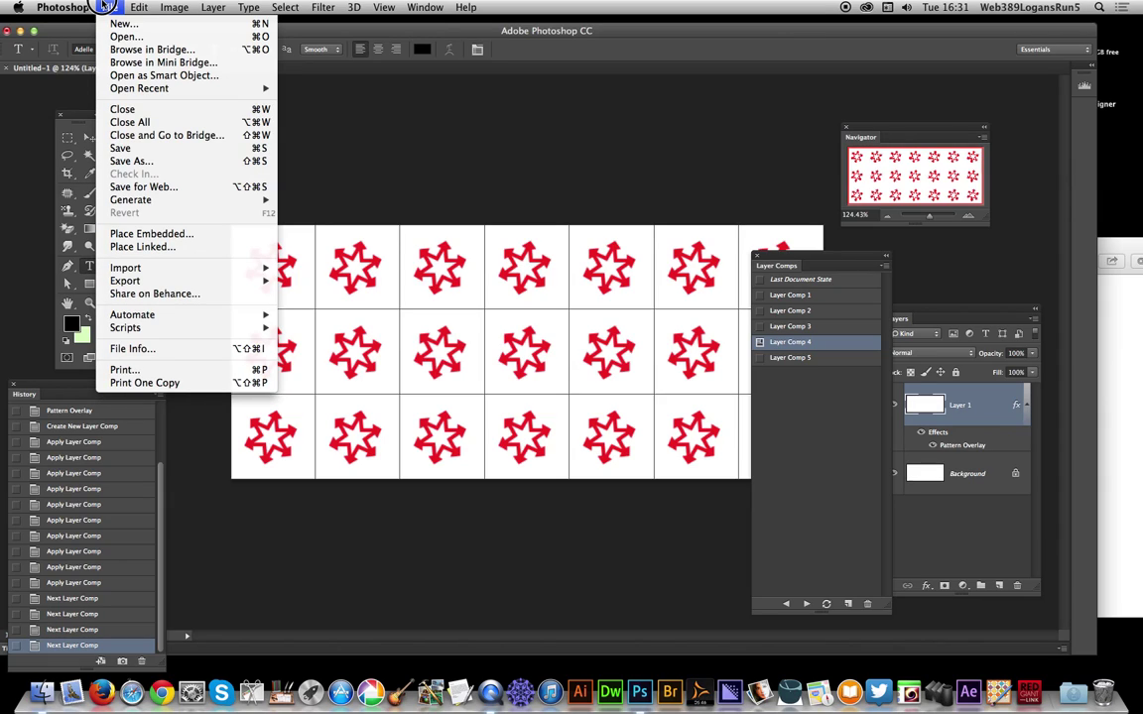
{"action": "mouse_move", "coordinate": [220, 329]}
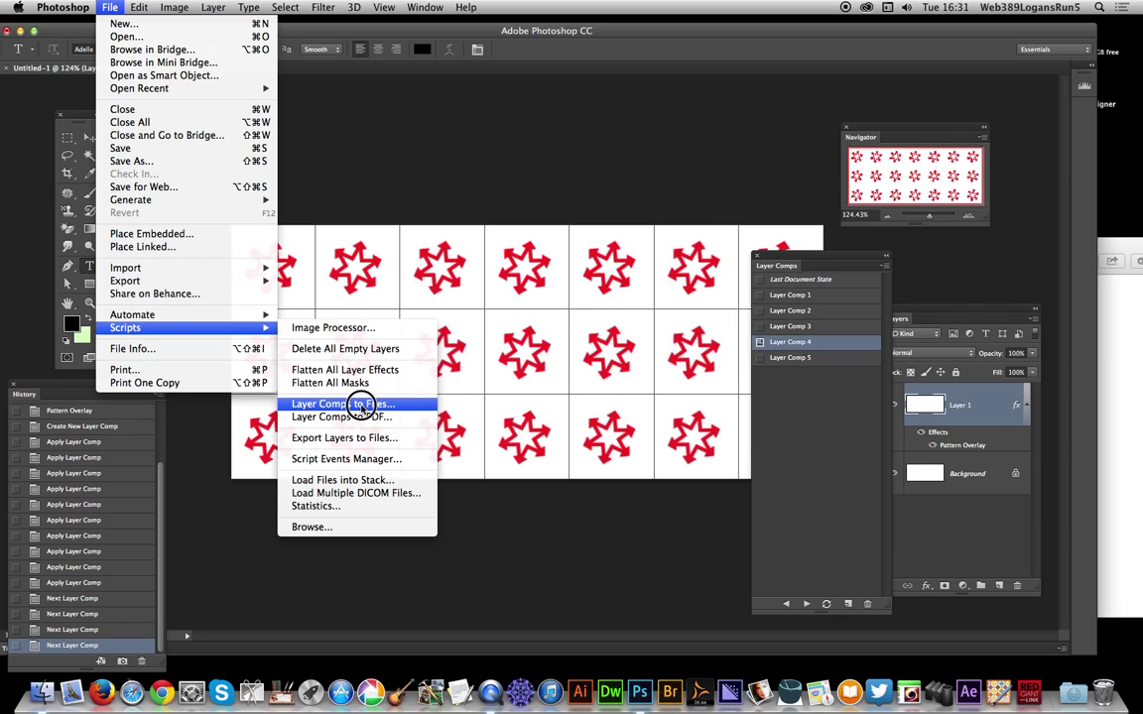
{"action": "left_click", "coordinate": [361, 405]}
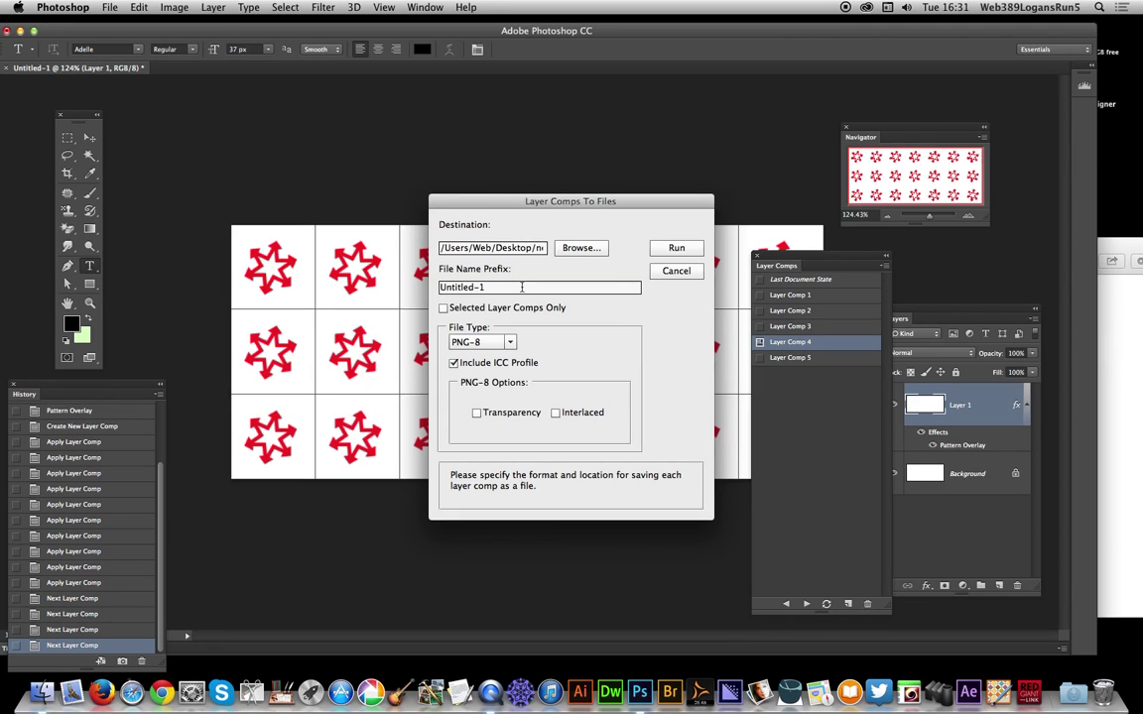
{"action": "left_click_drag", "start_coordinate": [496, 287], "coordinate": [440, 287]}
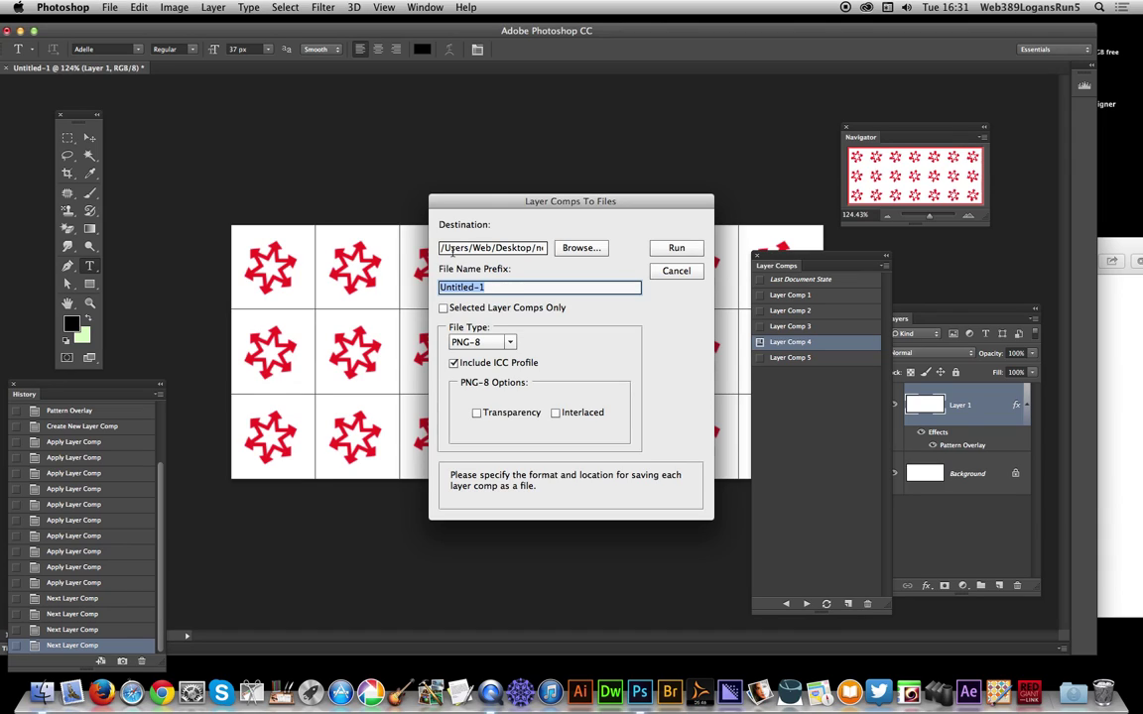
{"action": "type", "text": "rosettes"}
{"action": "left_click", "coordinate": [564, 249]}
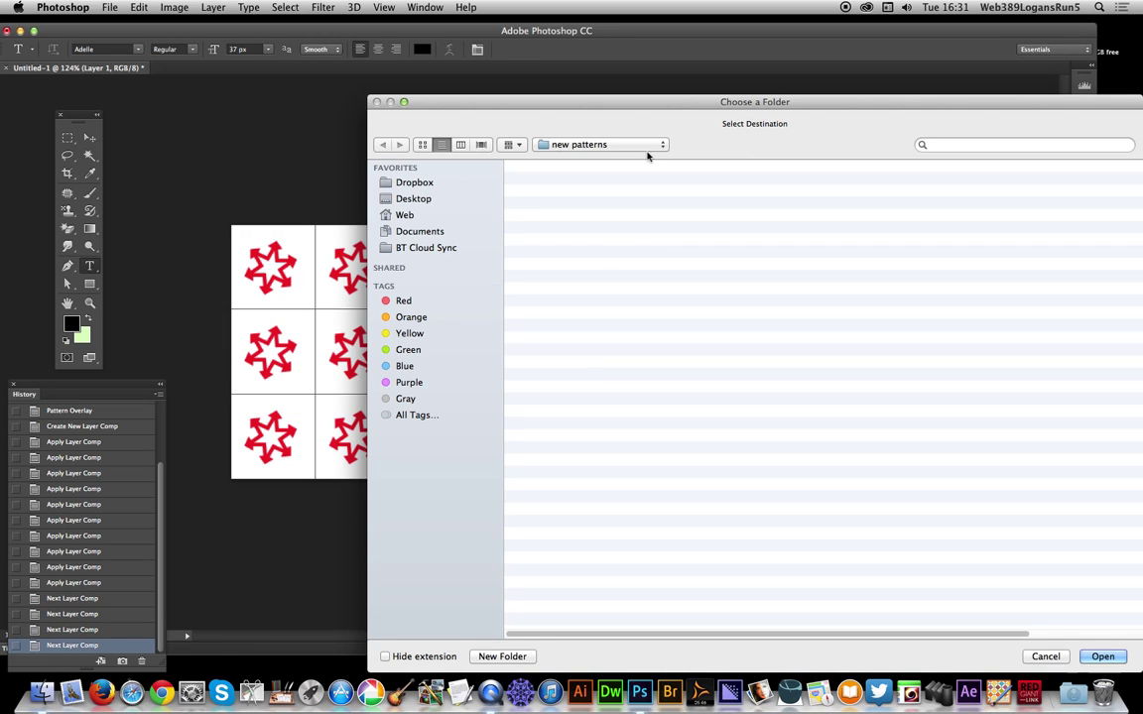
{"action": "left_click", "coordinate": [1033, 661]}
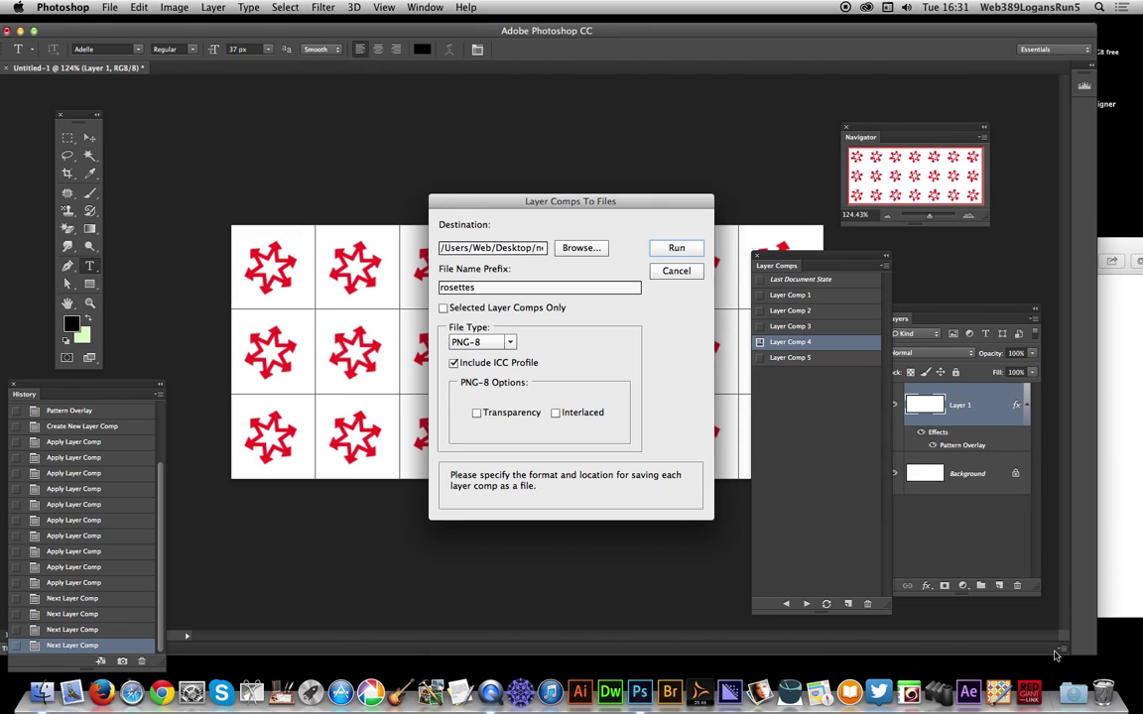
{"action": "left_click", "coordinate": [678, 247]}
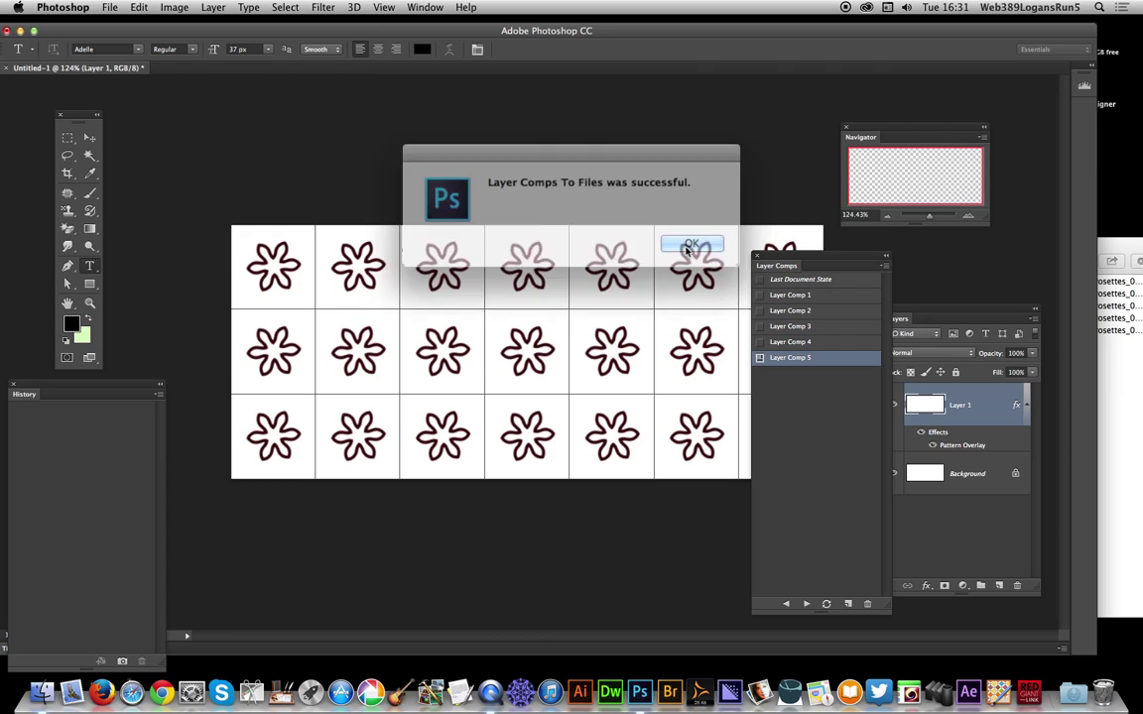
- Dismiss the export success message and bring the Finder window into view
{"action": "left_click", "coordinate": [674, 237]}
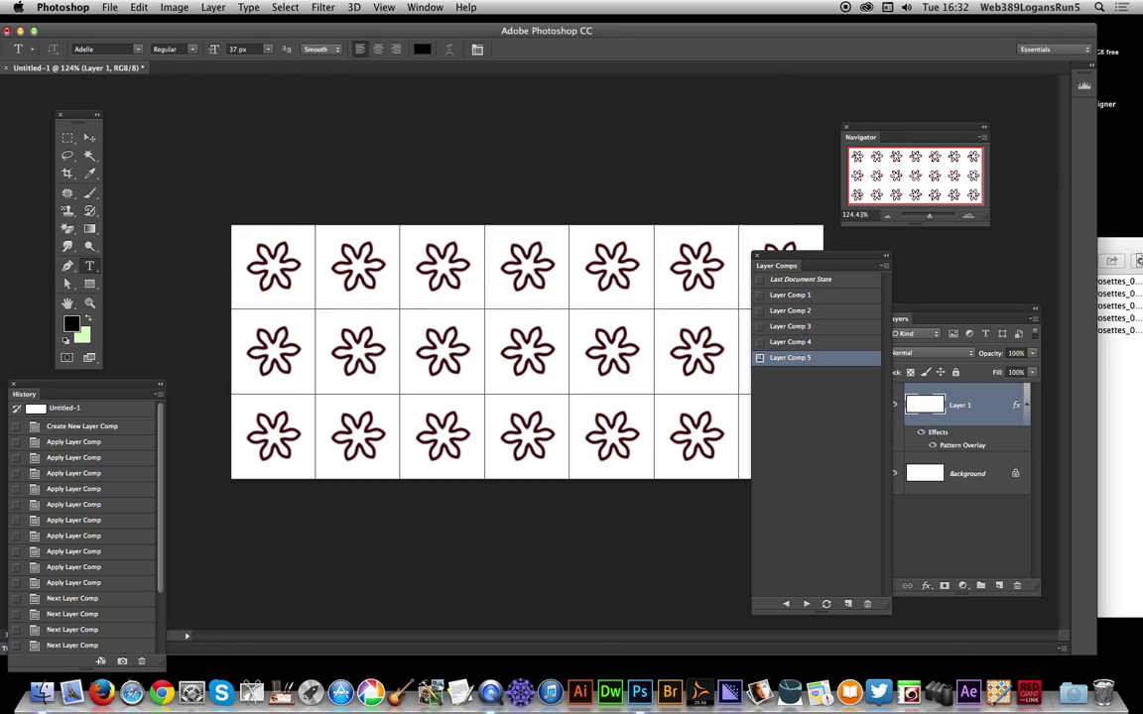
{"action": "left_click", "coordinate": [1113, 253]}
{"action": "left_click_drag", "start_coordinate": [1043, 242], "coordinate": [729, 165]}
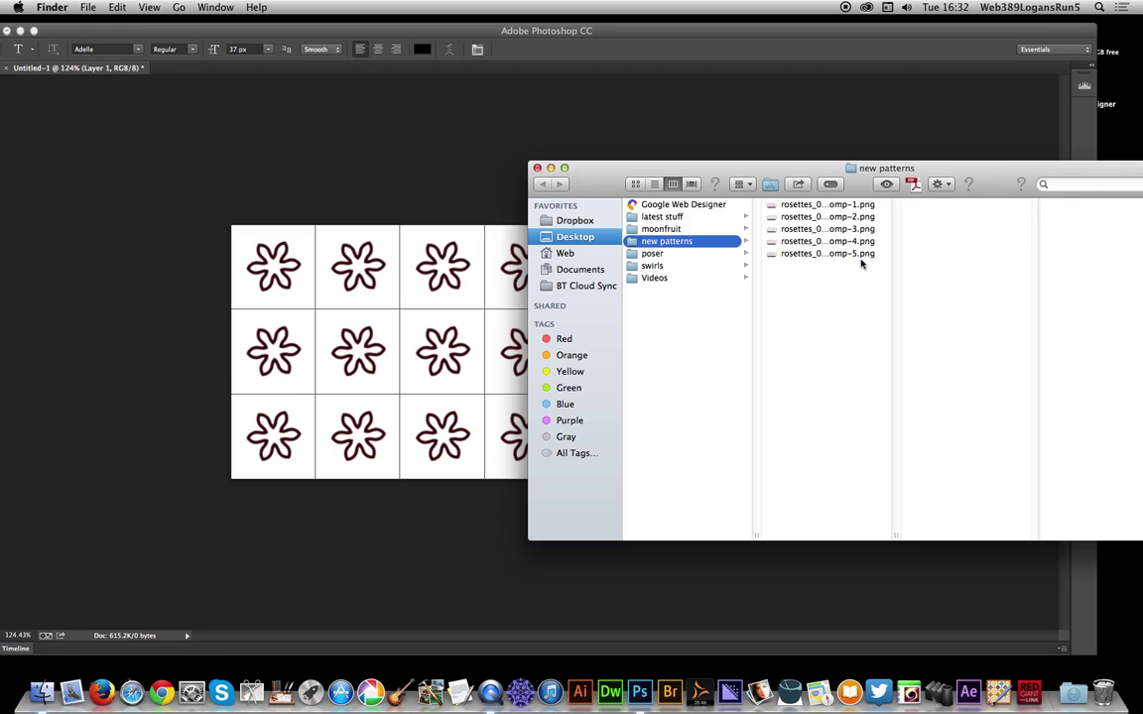
- Preview each of the five exported rosettes PNGs, ending on omp-5's outlined flowers
{"action": "left_click", "coordinate": [812, 206]}
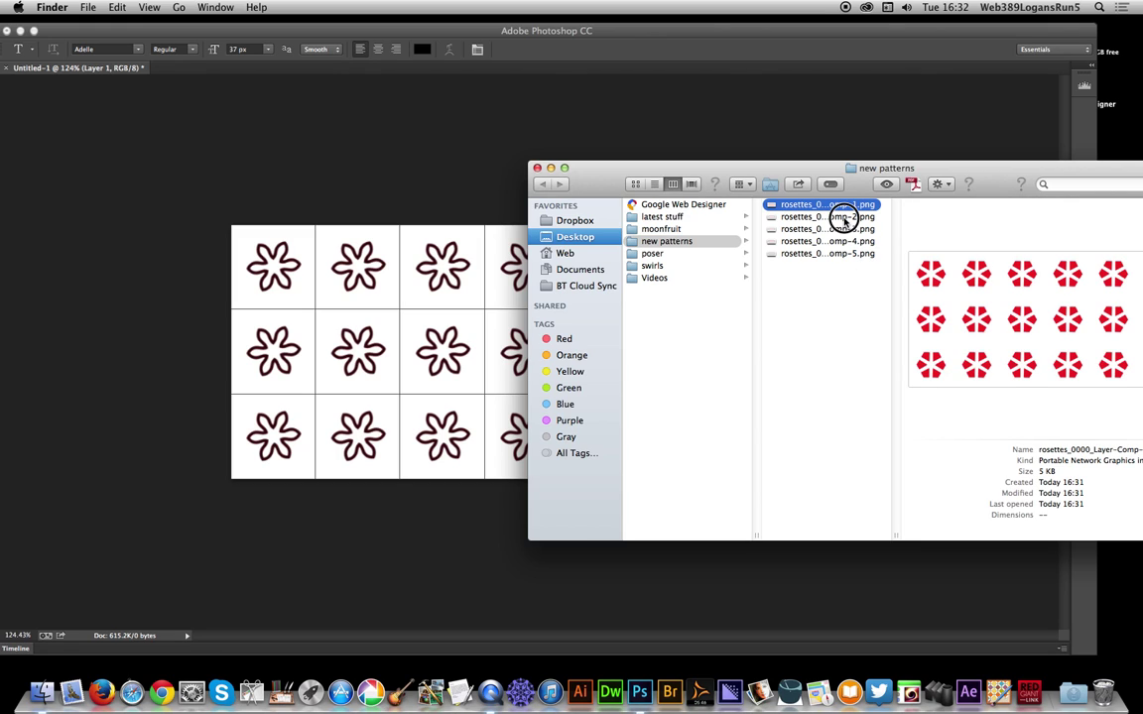
{"action": "left_click", "coordinate": [843, 217]}
{"action": "left_click", "coordinate": [838, 229]}
{"action": "left_click", "coordinate": [799, 241]}
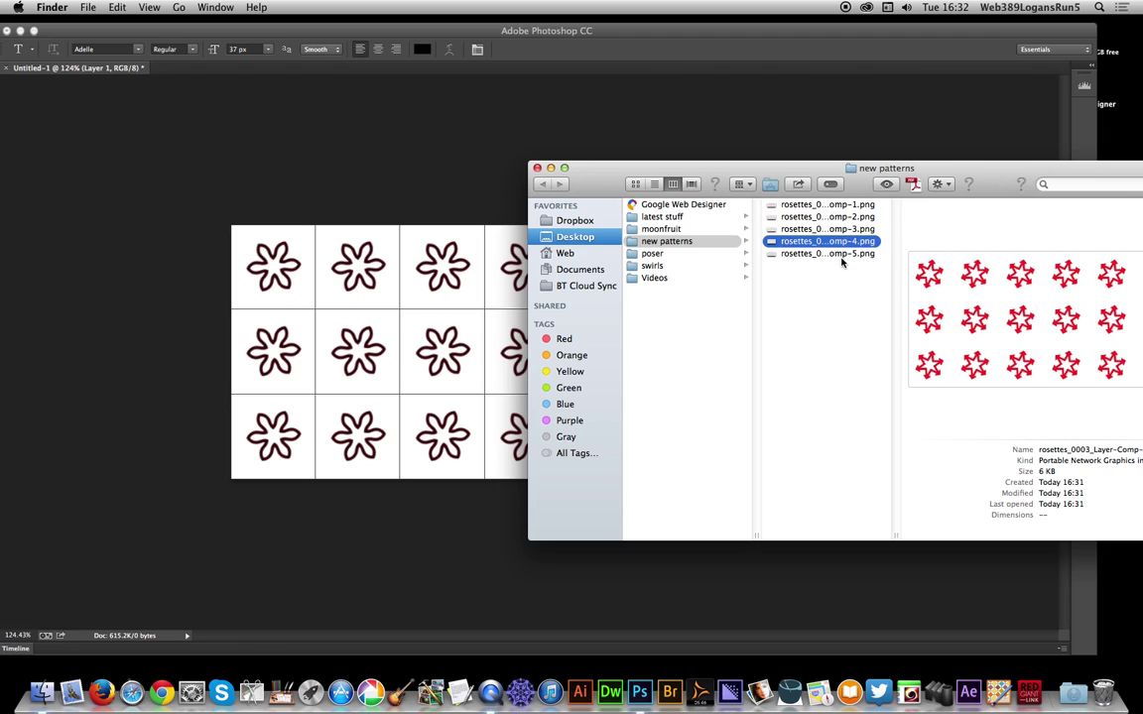
{"action": "left_click", "coordinate": [778, 254]}
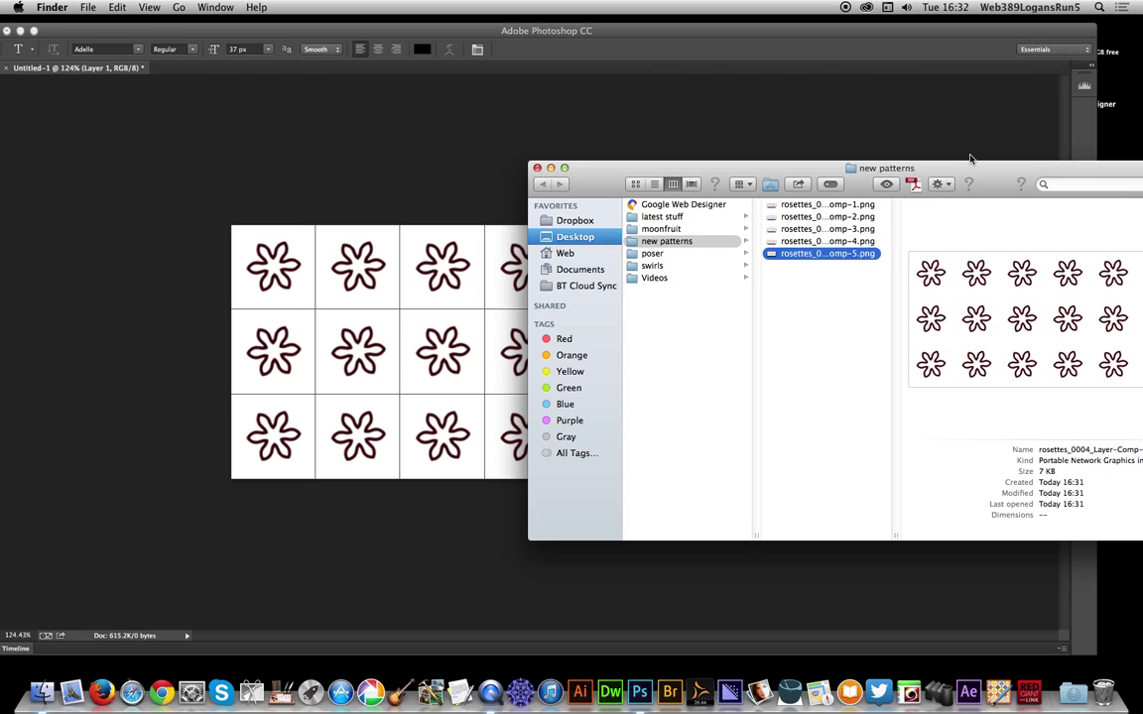